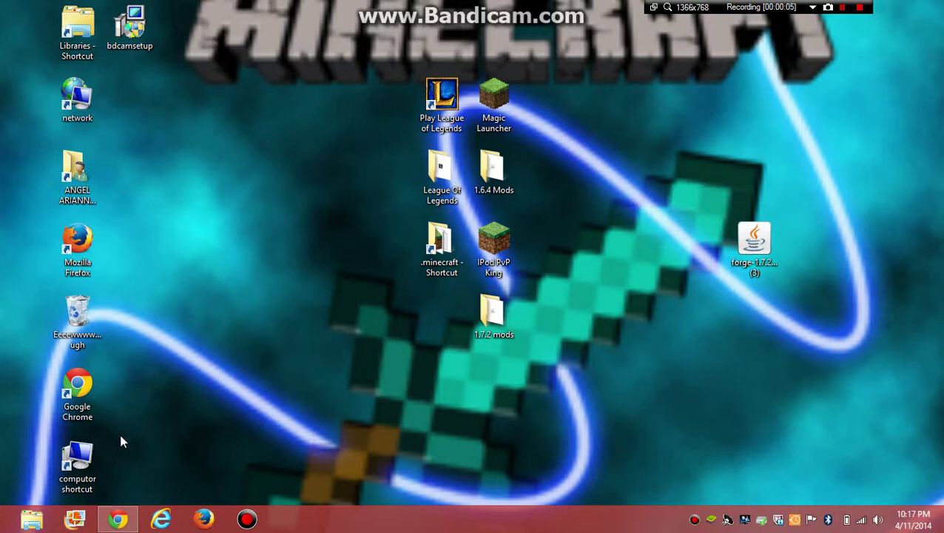
Switch to Chrome and examine the promoted Forge builds on the Minecraft Forge Downloads page
left_click(117, 519)
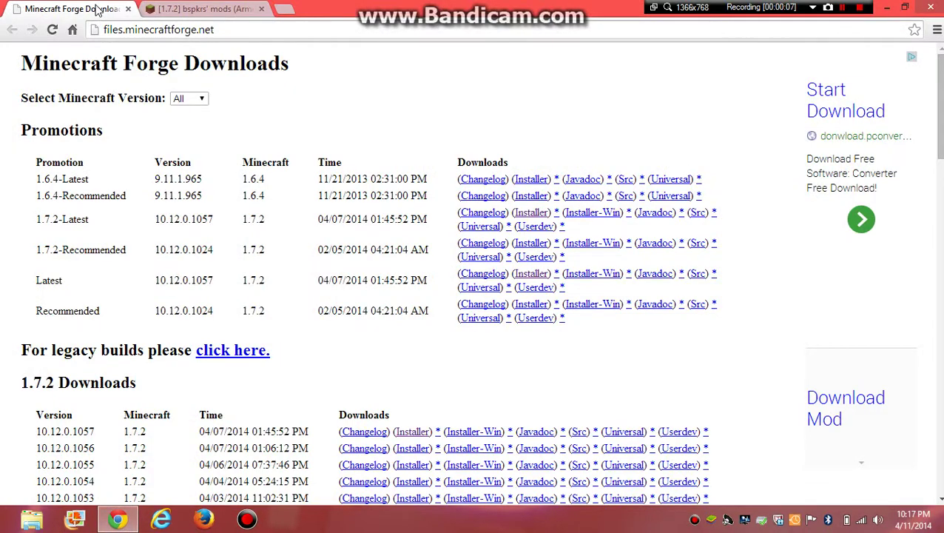
triple_click(104, 211)
left_click_drag(89, 179, 68, 180)
triple_click(384, 78)
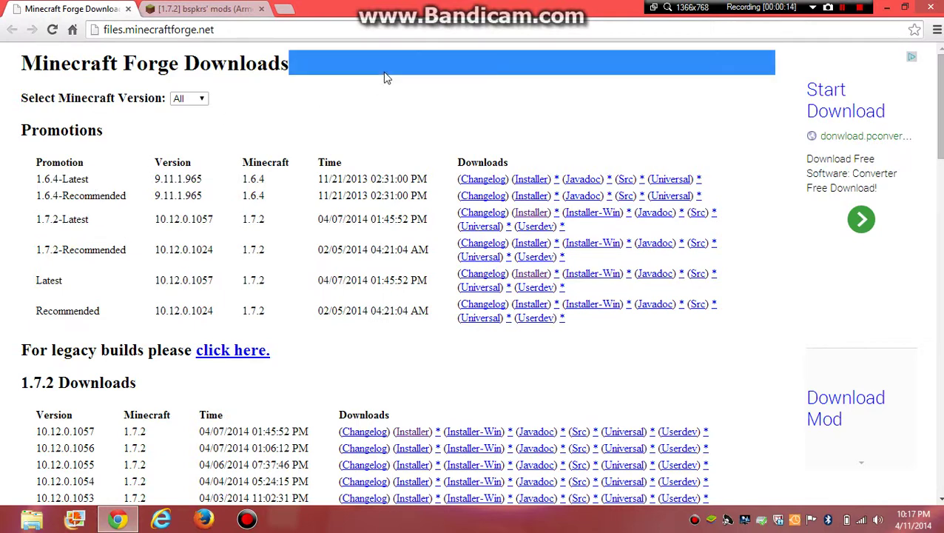
left_click(306, 132)
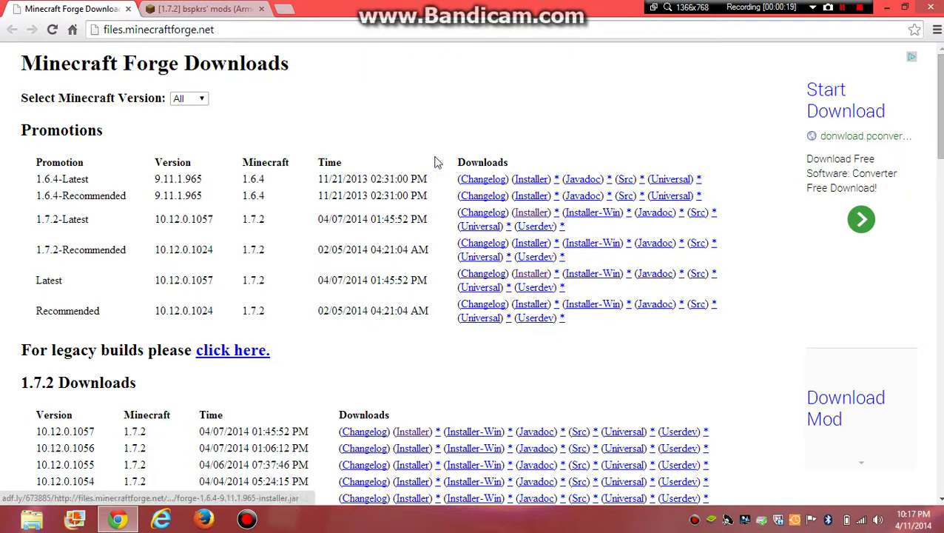
Switch to the bspkrs' mods forum thread and read the bspkrsCore section
left_click(193, 10)
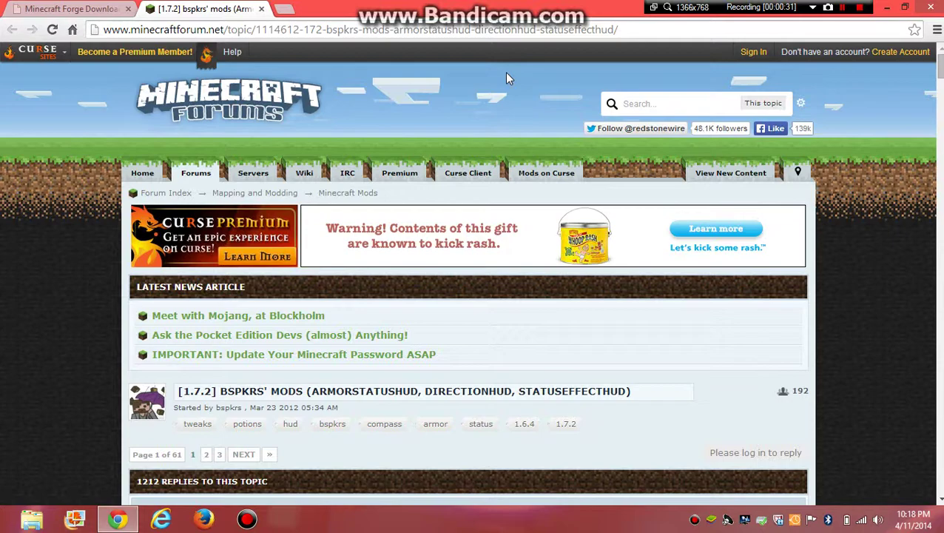
scroll(504, 72, "down", 9)
scroll(496, 78, "down", 8)
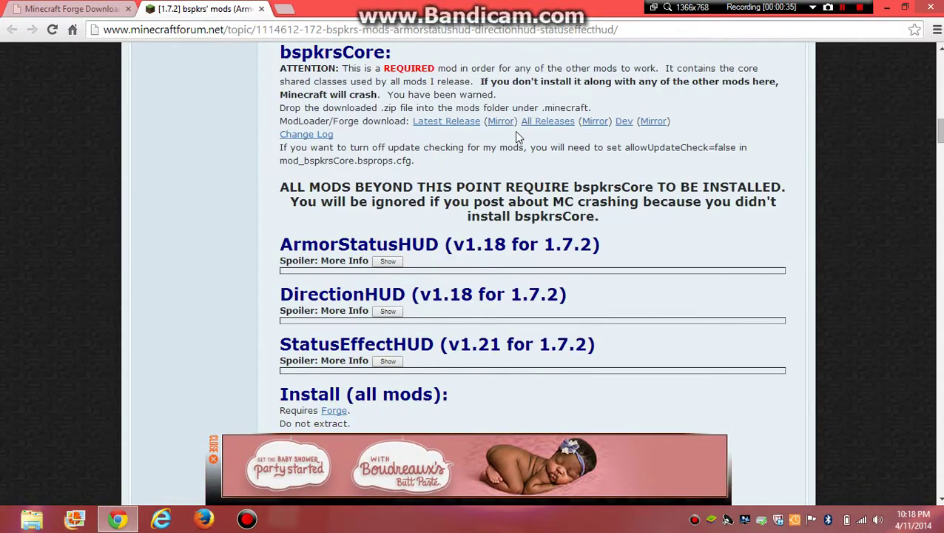
scroll(518, 131, "up", 1)
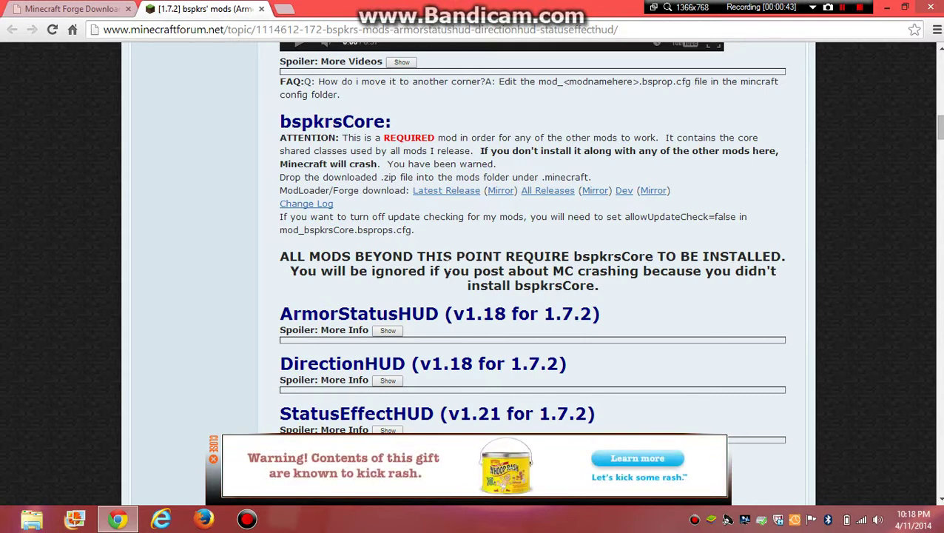
scroll(431, 257, "down", 2)
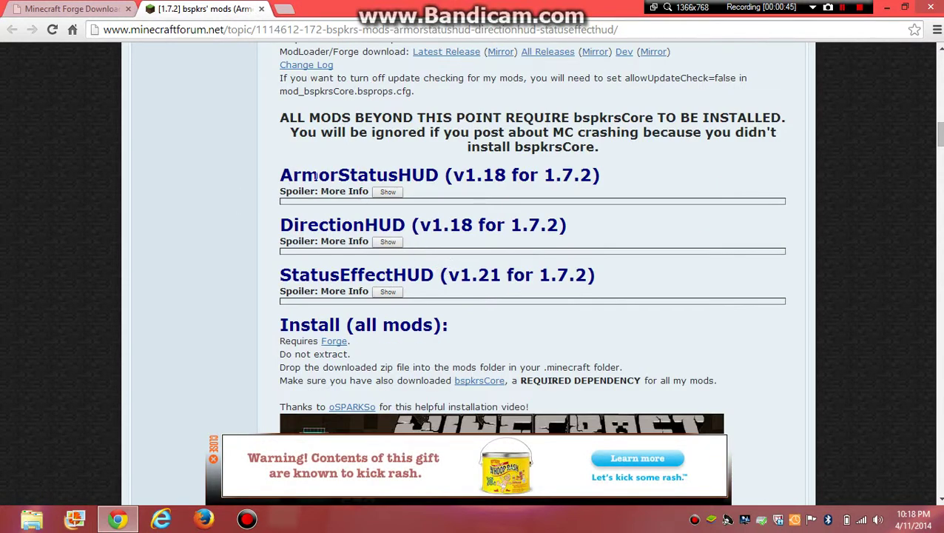
Examine the ArmorStatusHUD and StatusEffectHUD headings in the thread's list of mods
left_click_drag(315, 176, 374, 176)
left_click(252, 242)
left_click_drag(299, 275, 135, 260)
left_click(177, 213)
scroll(193, 205, "up", 2)
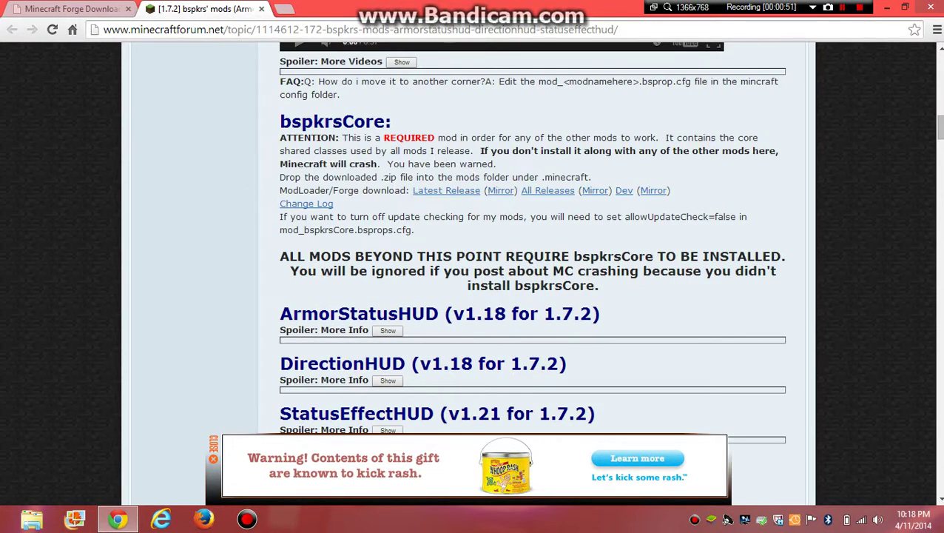
scroll(361, 157, "up", 3)
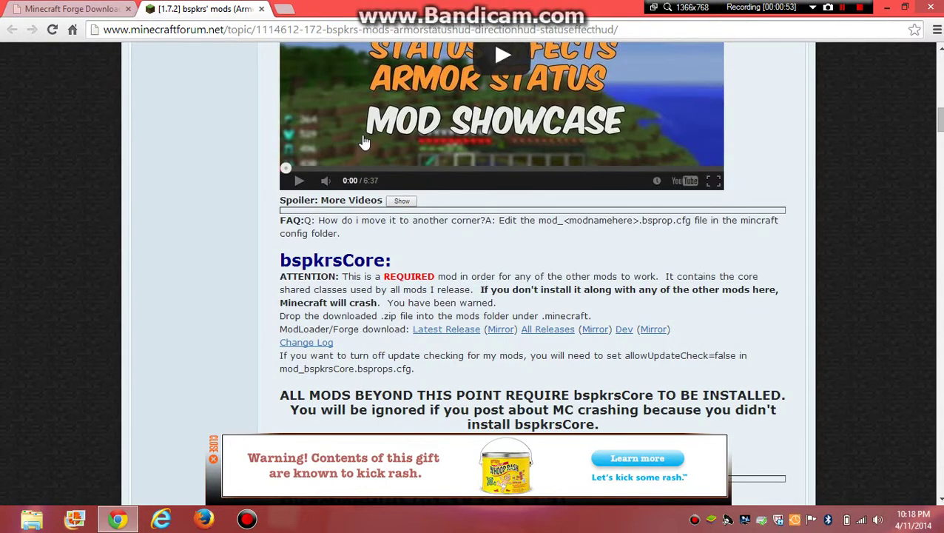
Expand the More Info spoiler of ArmorStatusHUD and open its Latest download page to view the 1.7.2 file
scroll(362, 157, "down", 5)
left_click(387, 193)
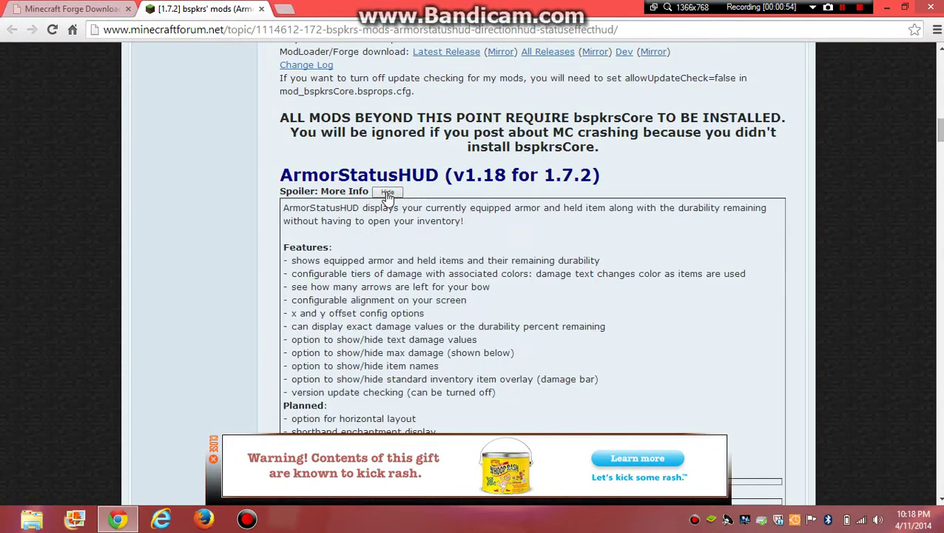
scroll(435, 284, "down", 3)
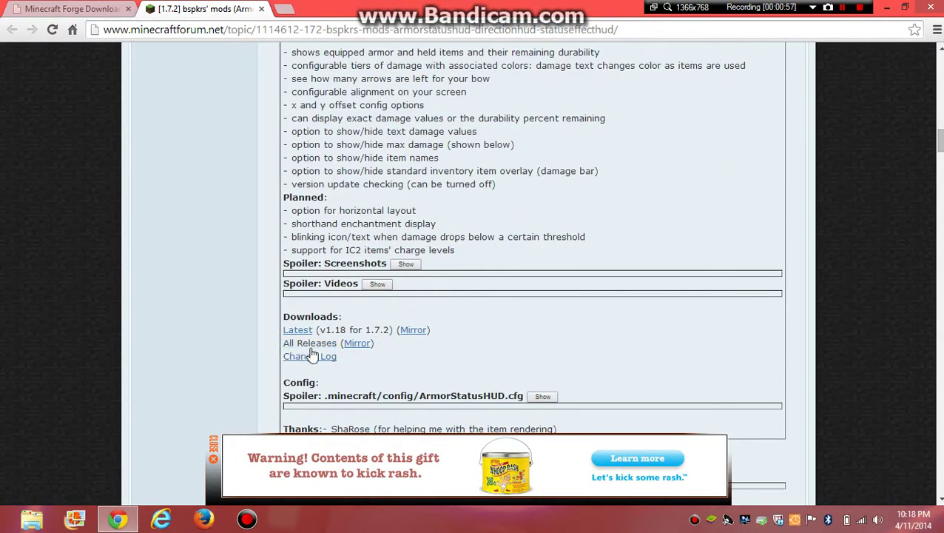
left_click(293, 333)
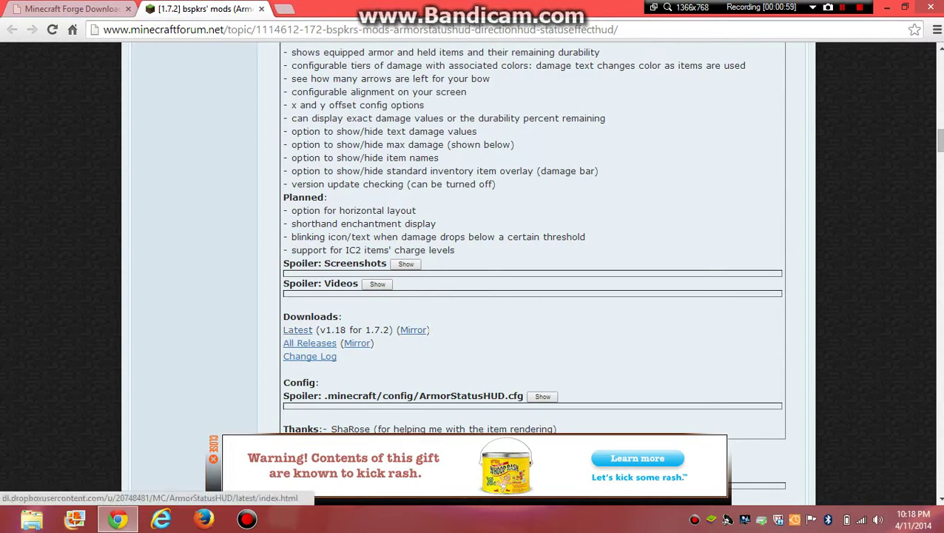
left_click(296, 333)
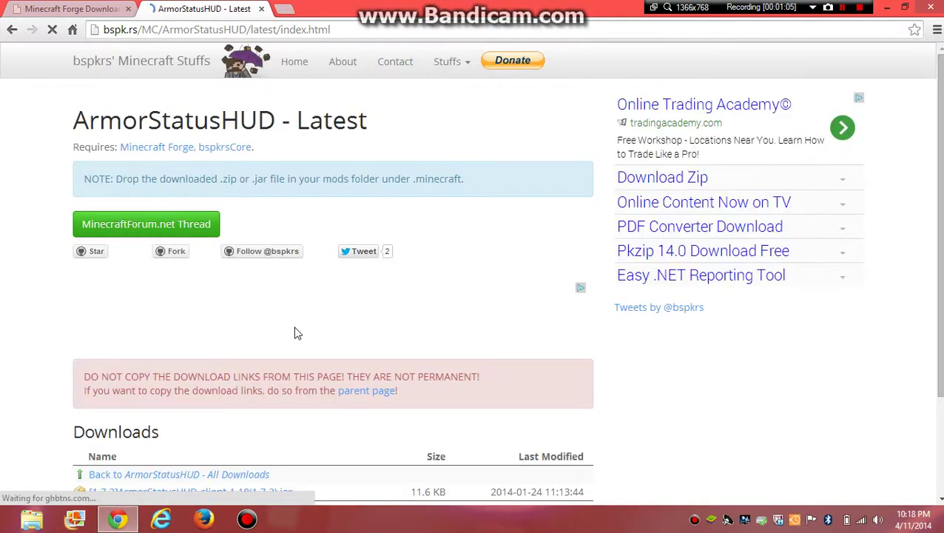
scroll(293, 333, "down", 2)
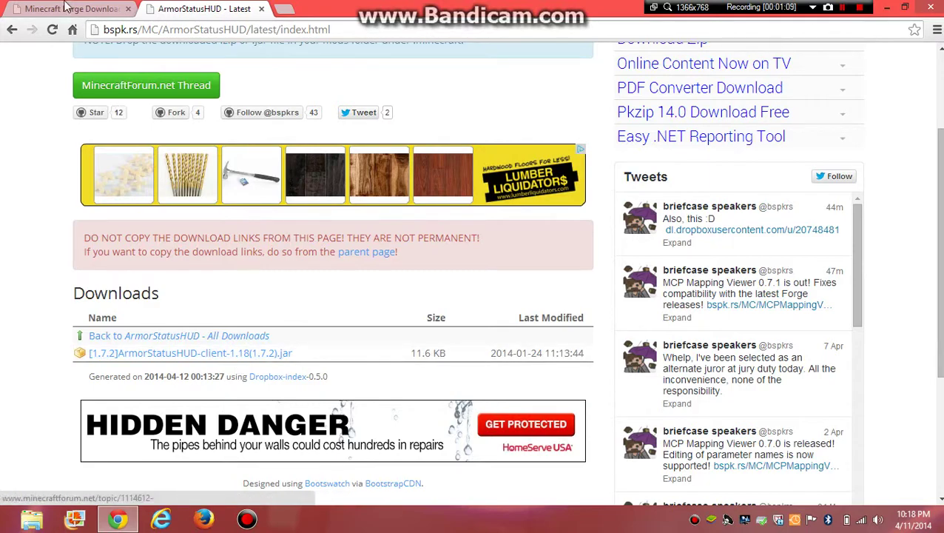
Return to the forum thread and expand the StatusEffectHUD More Info spoiler to view its download links
left_click(11, 30)
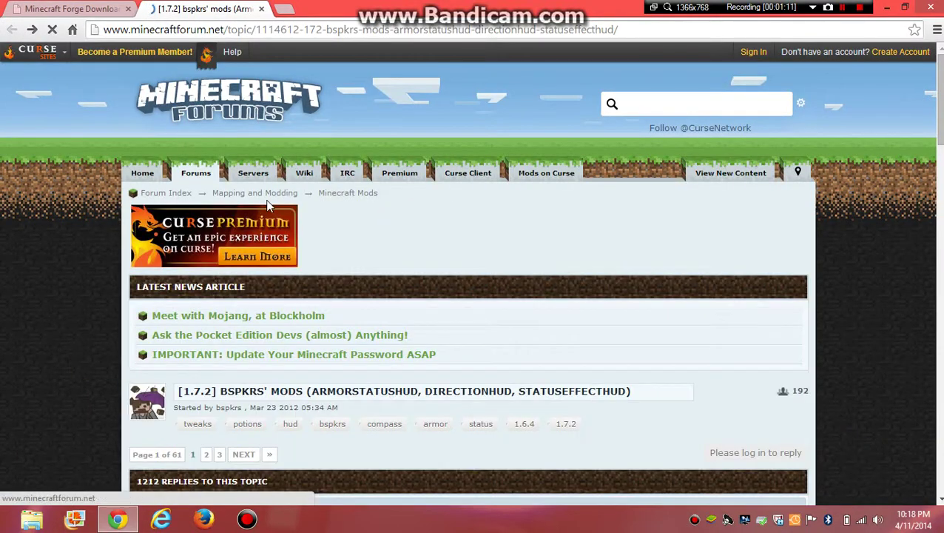
scroll(268, 207, "down", 7)
scroll(270, 210, "down", 8)
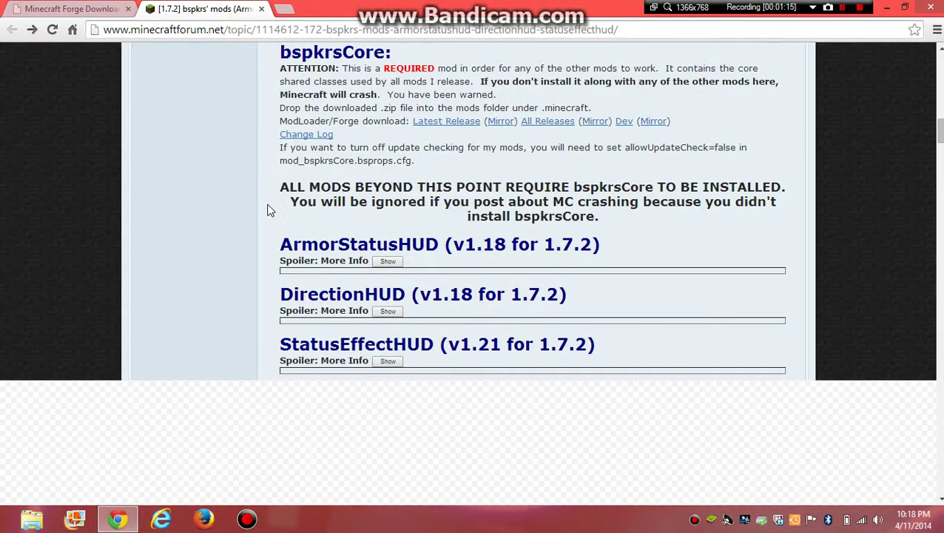
scroll(282, 316, "down", 1)
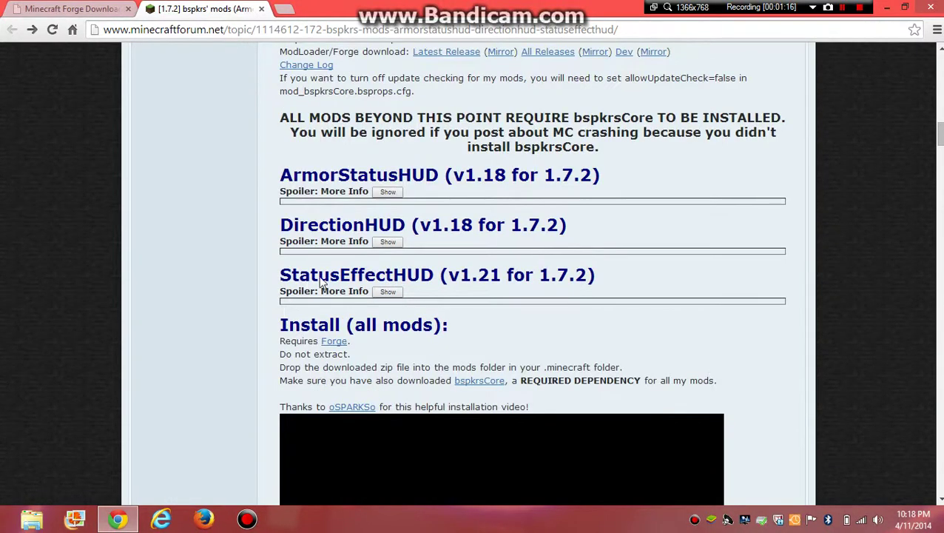
scroll(323, 282, "down", 1)
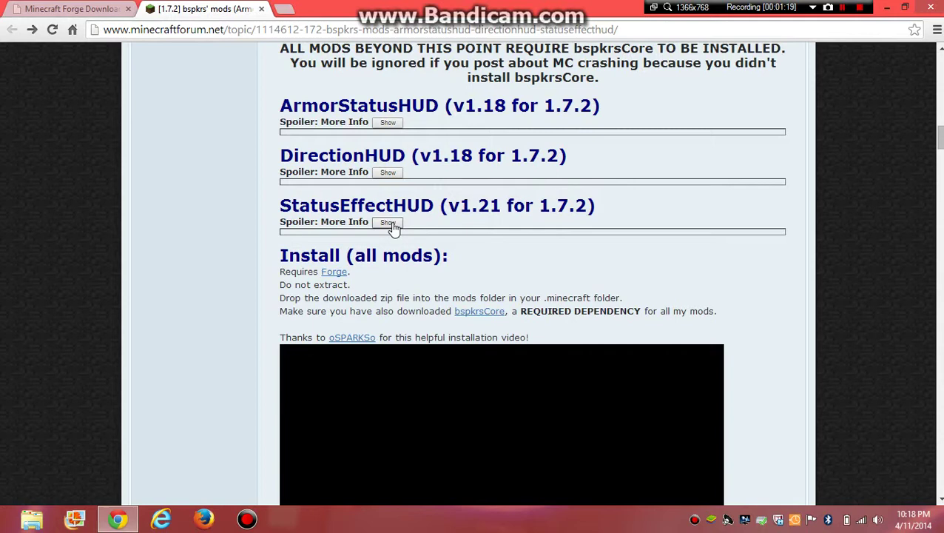
left_click(389, 223)
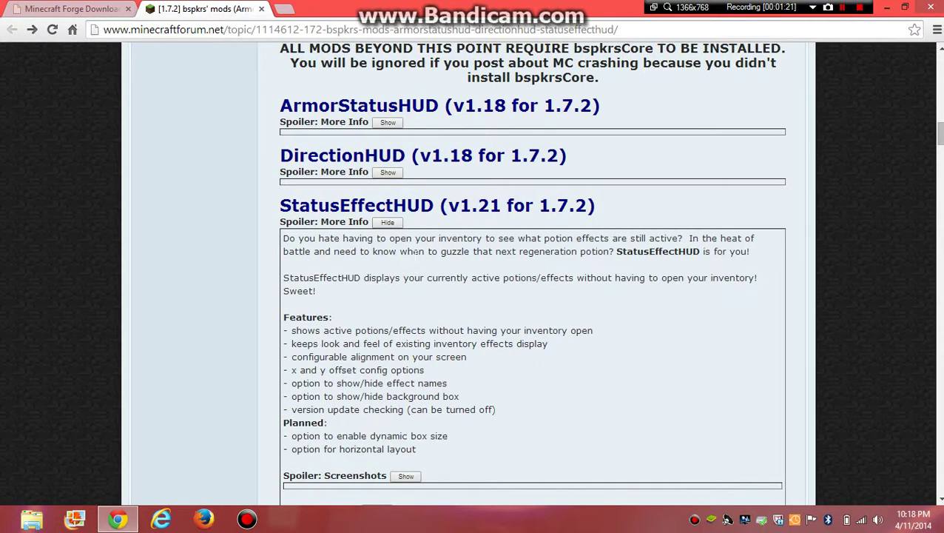
scroll(416, 252, "down", 4)
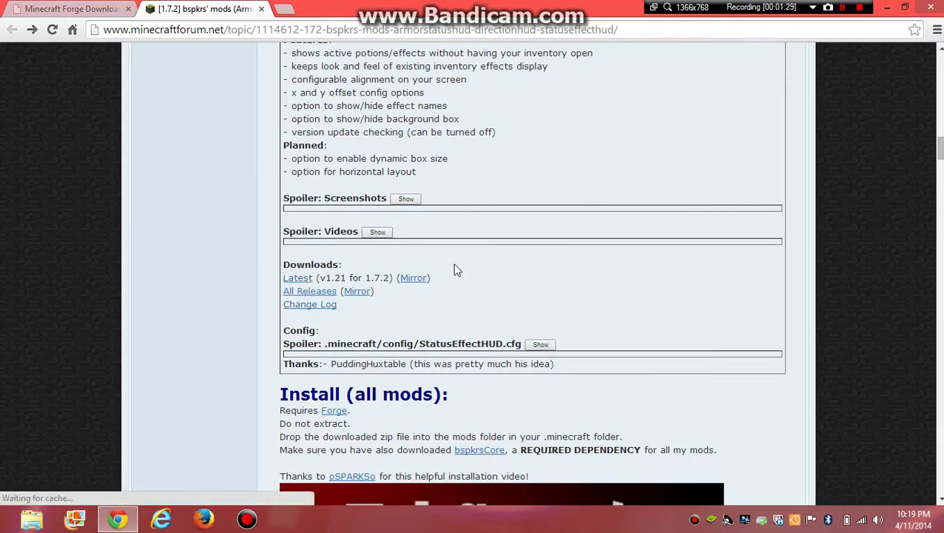
Review the bspkrsCore requirement and the Install (all mods) instructions in the thread
scroll(453, 270, "up", 6)
scroll(533, 269, "up", 1)
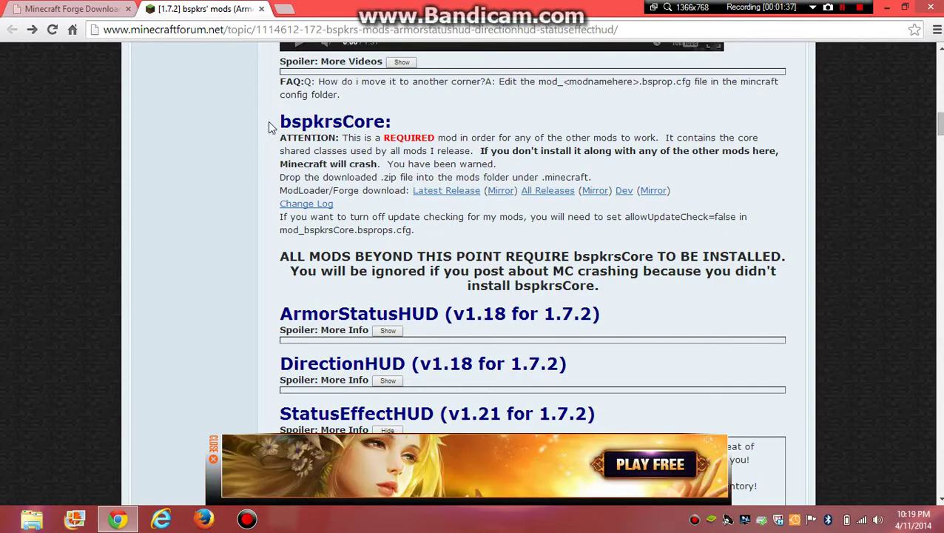
left_click_drag(278, 122, 390, 122)
left_click(514, 120)
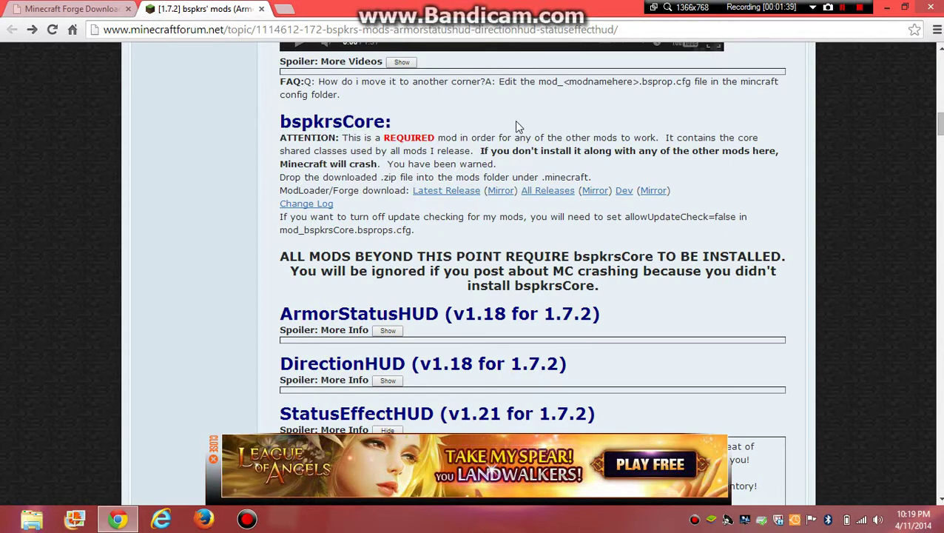
scroll(514, 120, "down", 5)
scroll(378, 297, "down", 4)
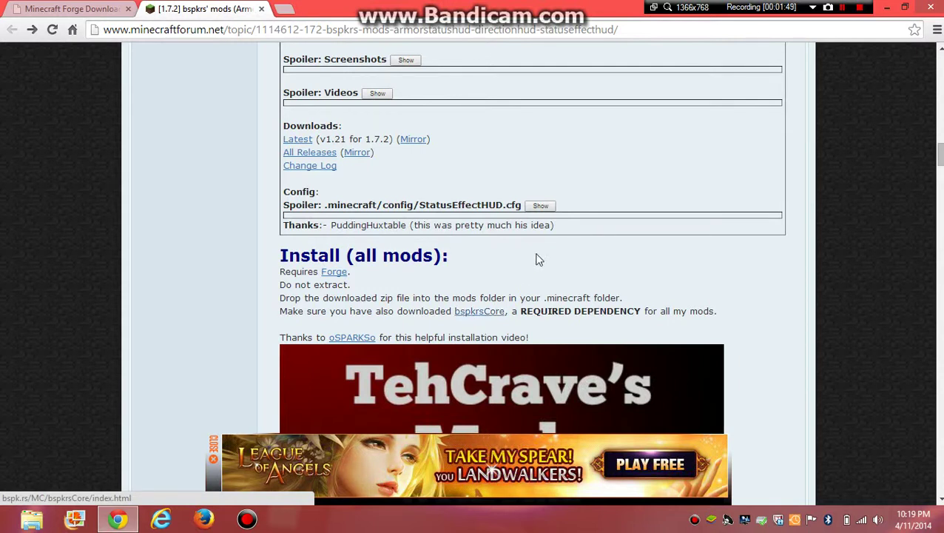
Open the bspkrsCore download page through its link in the thread's Install (all mods) instructions
left_click(842, 10)
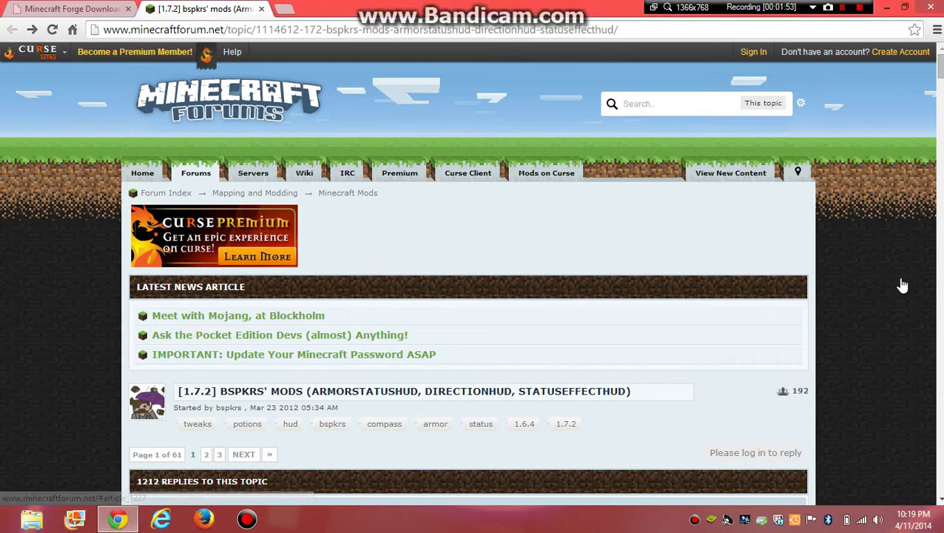
scroll(843, 280, "down", 15)
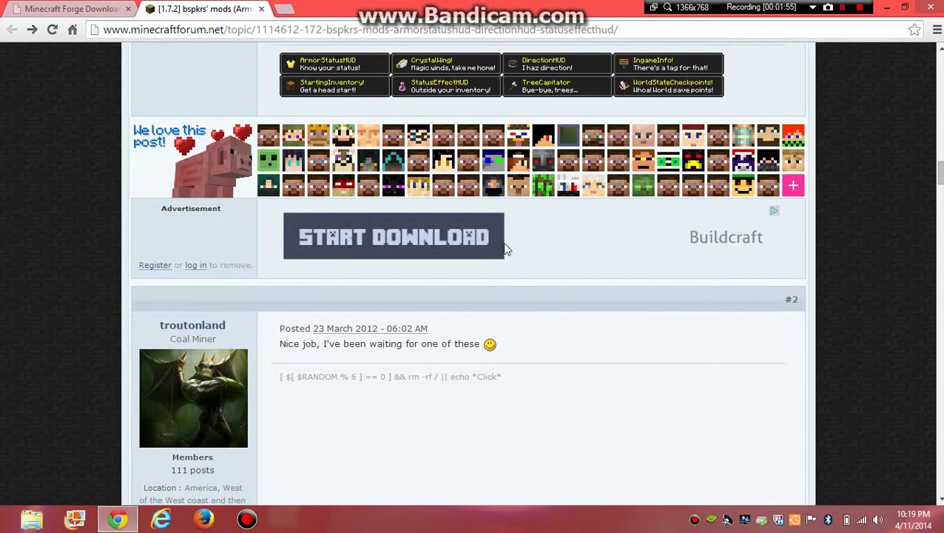
scroll(492, 262, "up", 3)
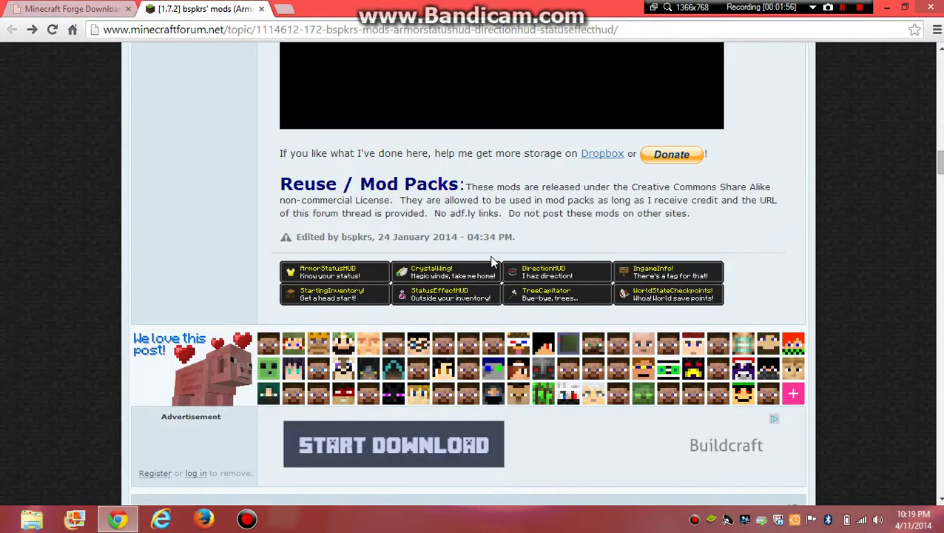
scroll(493, 262, "up", 1)
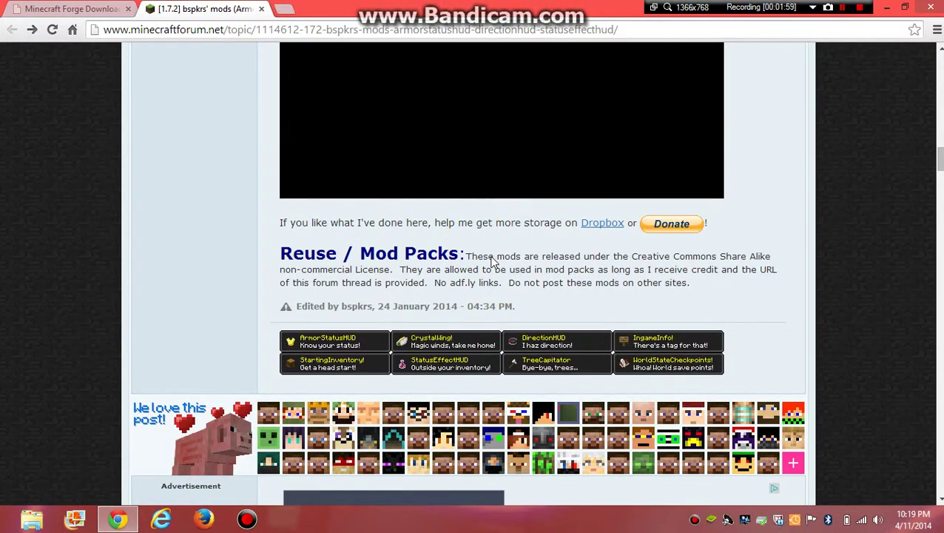
scroll(799, 144, "up", 1)
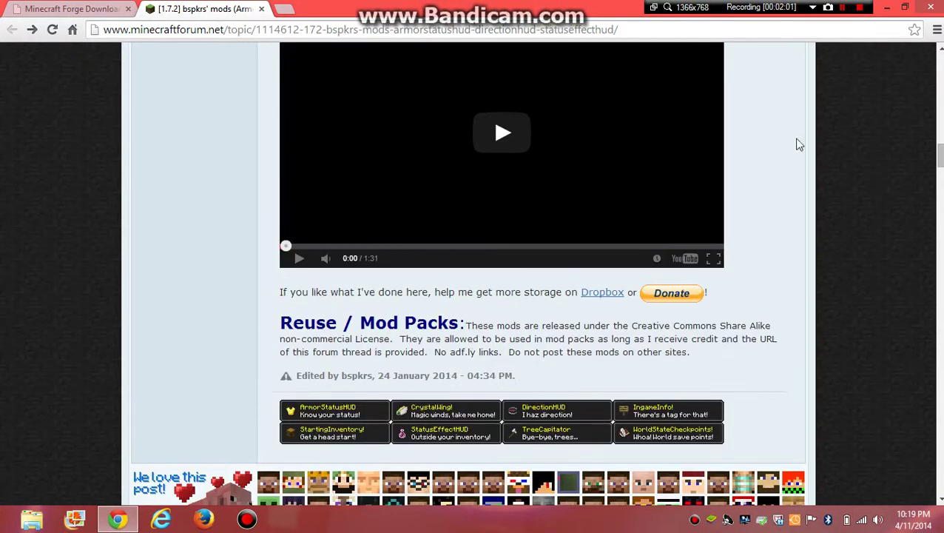
scroll(934, 153, "up", 2)
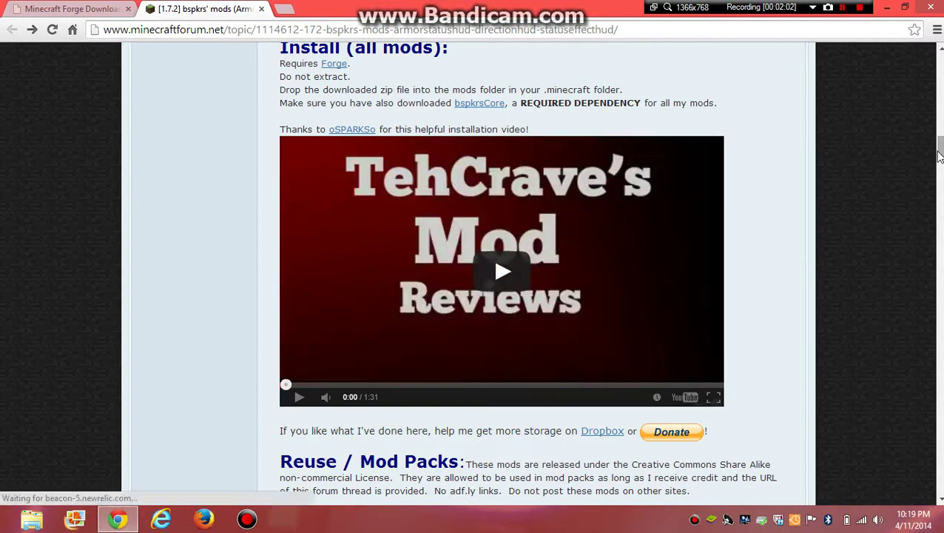
mouse_move(508, 113)
left_mouse_down()
mouse_move(458, 111)
mouse_move(492, 107)
left_mouse_up()
left_click(575, 126)
left_click(492, 107)
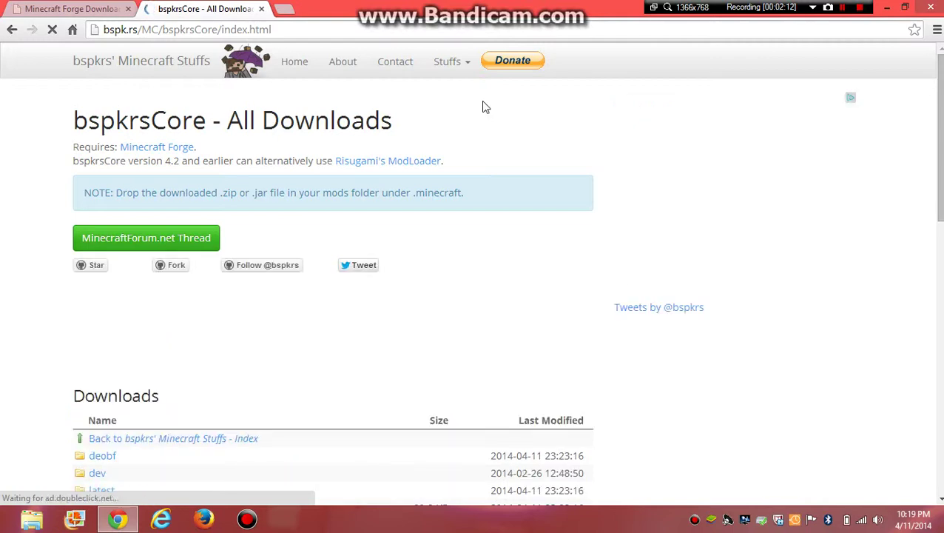
Examine the 1.7.2 universal jar files in the bspkrsCore downloads list and return to the forum thread
scroll(482, 120, "down", 1)
scroll(483, 131, "down", 2)
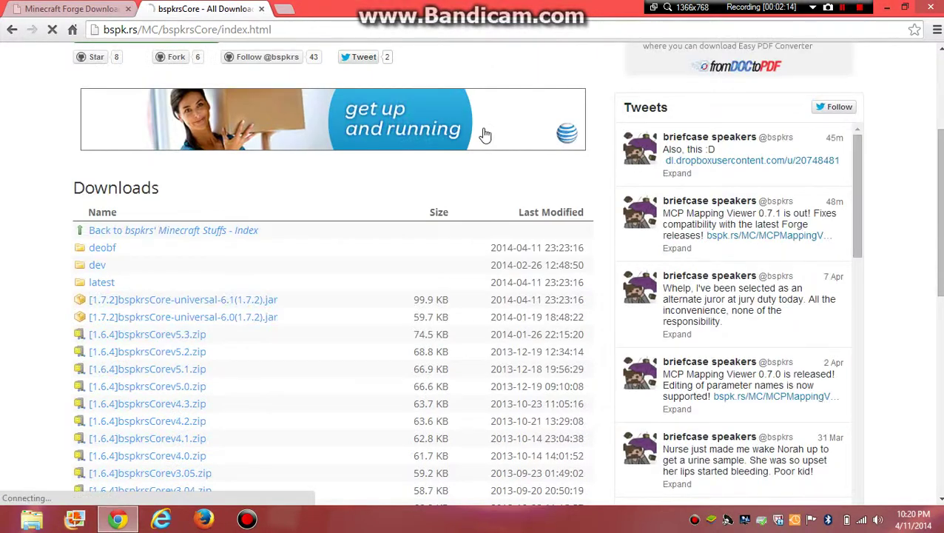
scroll(481, 137, "down", 1)
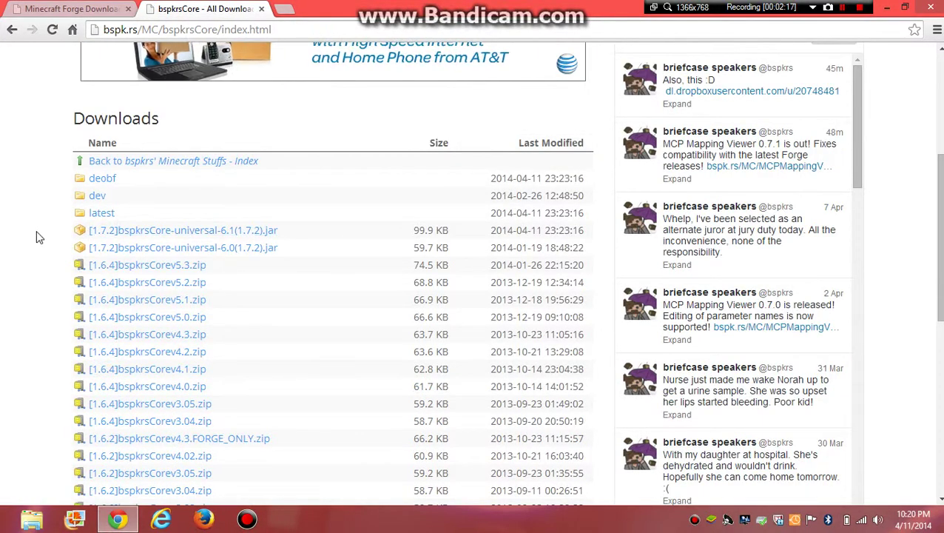
left_click_drag(43, 238, 107, 259)
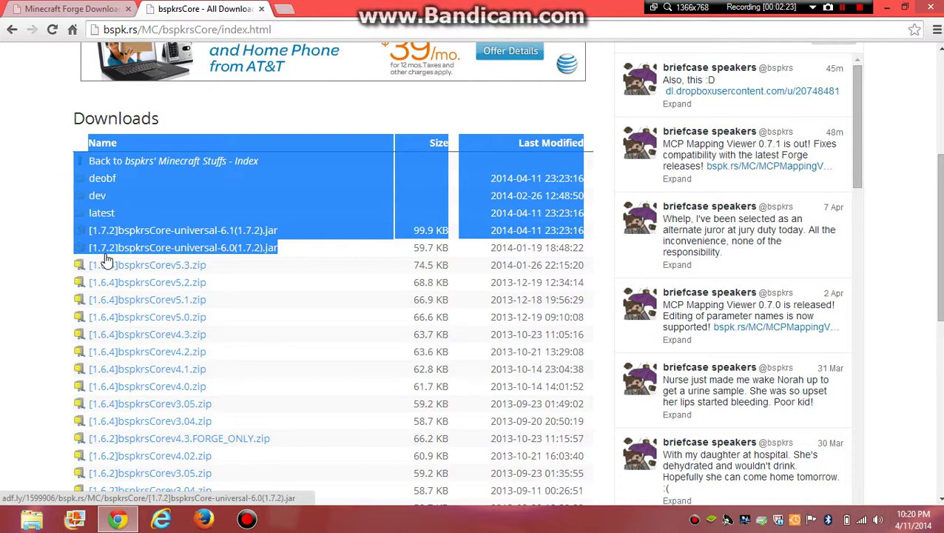
left_click(3, 259)
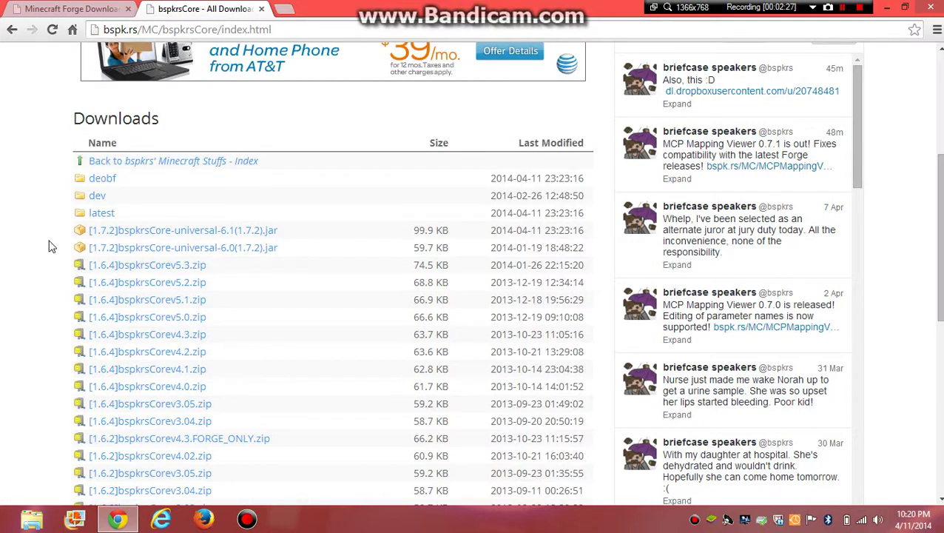
left_click(13, 31)
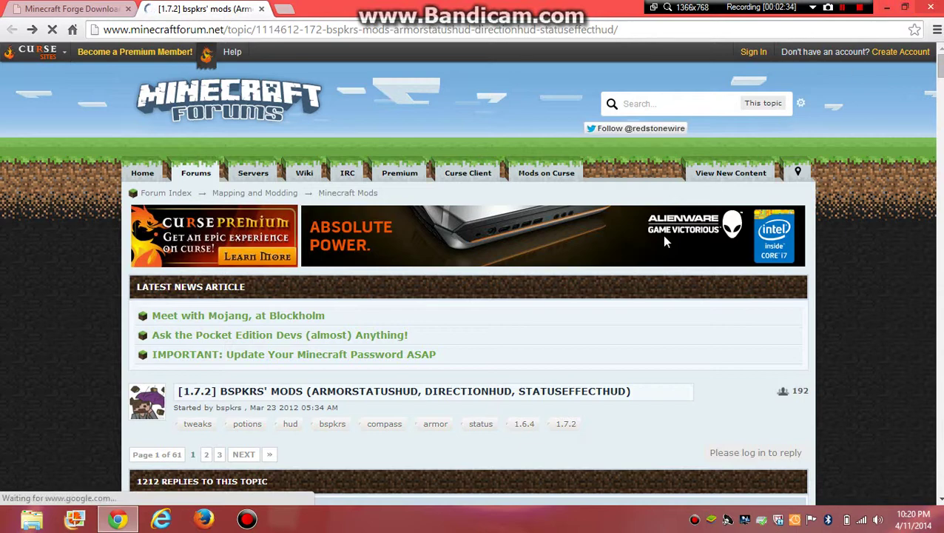
Show the desktop, look into the mods folder inside .minecraft, and close the window
key("super+d")
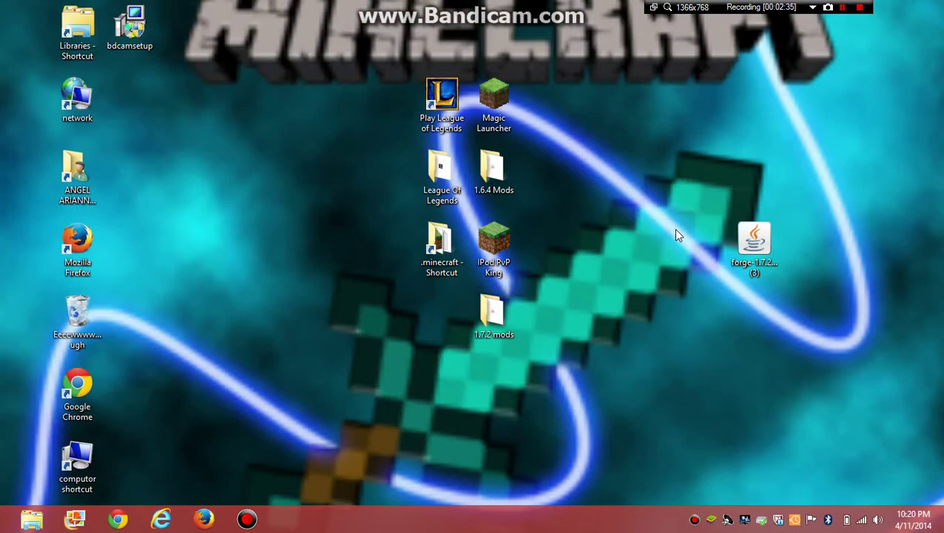
double_click(448, 272)
scroll(429, 375, "down", 5)
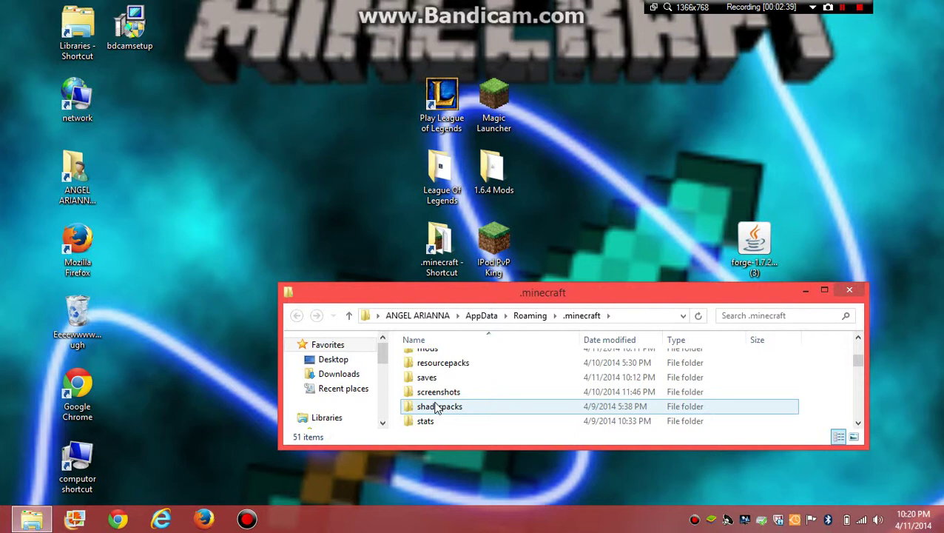
scroll(436, 409, "up", 1)
double_click(444, 391)
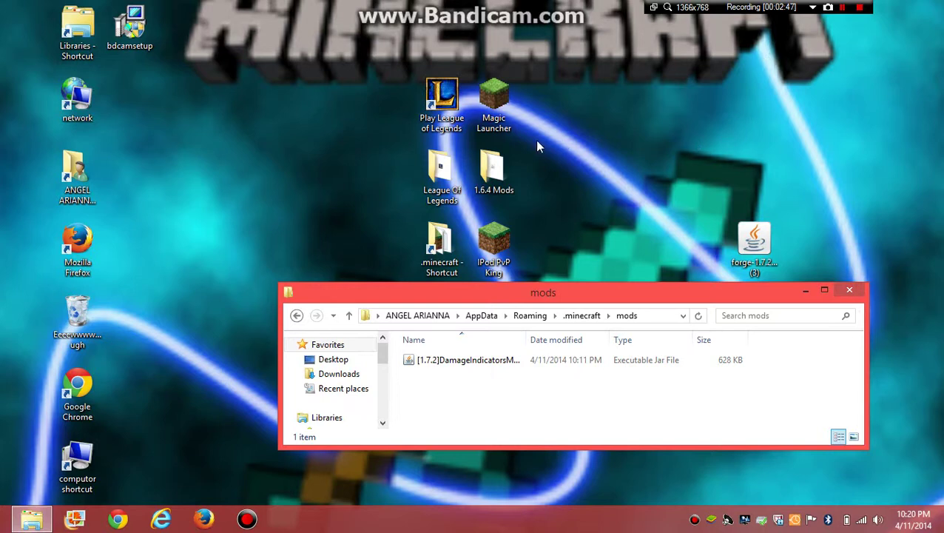
left_click(851, 291)
Move the ArmorStatusHUD, bspkrsCore and StatusEffectHUD jar files from the 1.7.2 mods folder to the desktop and close the folder
double_click(485, 317)
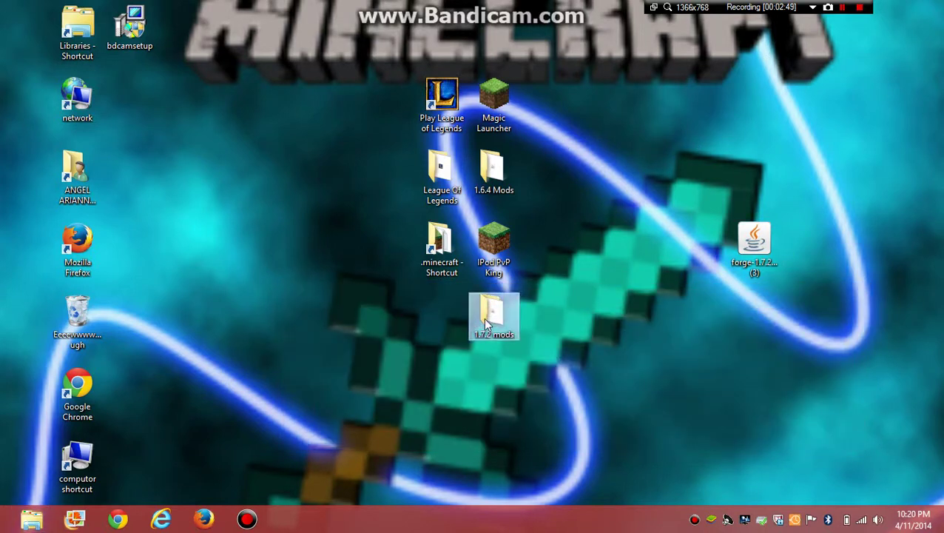
left_click(480, 361)
left_click_drag(480, 360, 633, 150)
left_click_drag(482, 359, 643, 204)
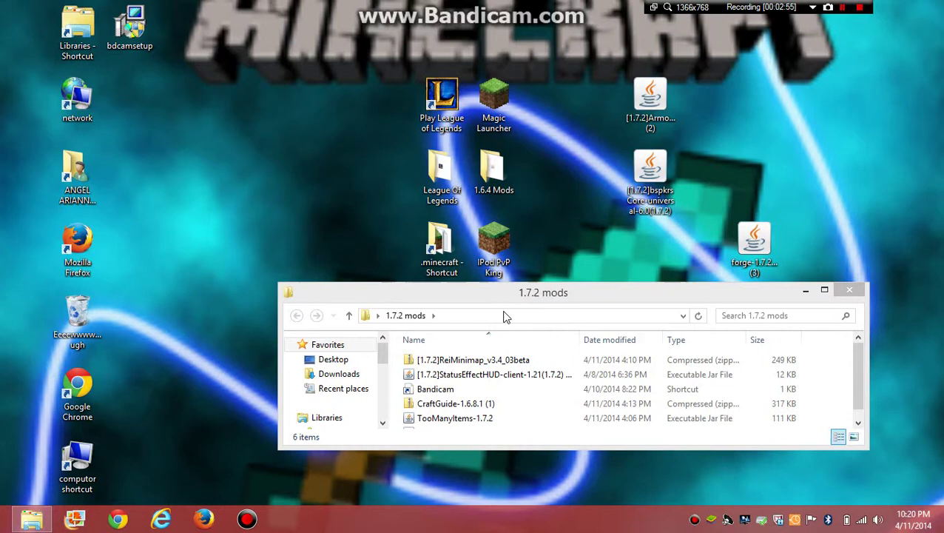
left_click_drag(458, 379, 764, 153)
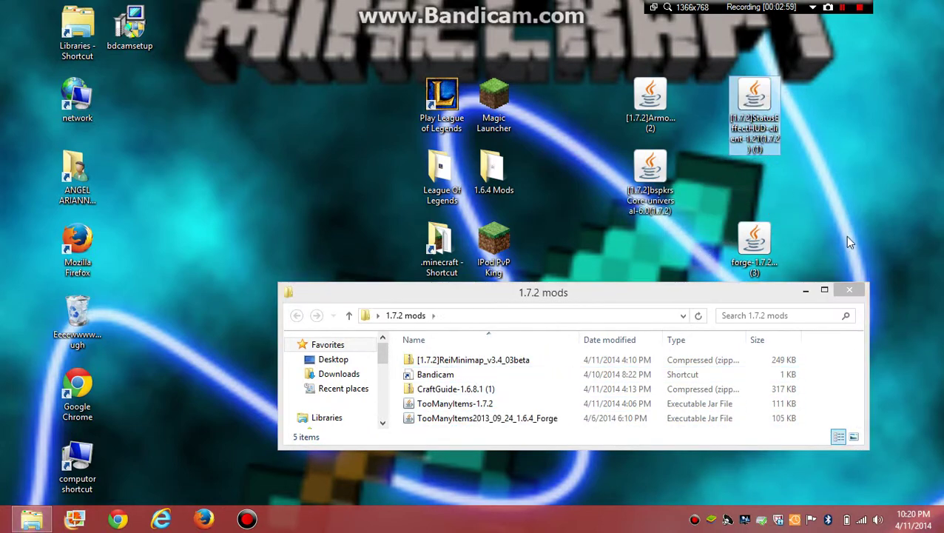
left_click(849, 290)
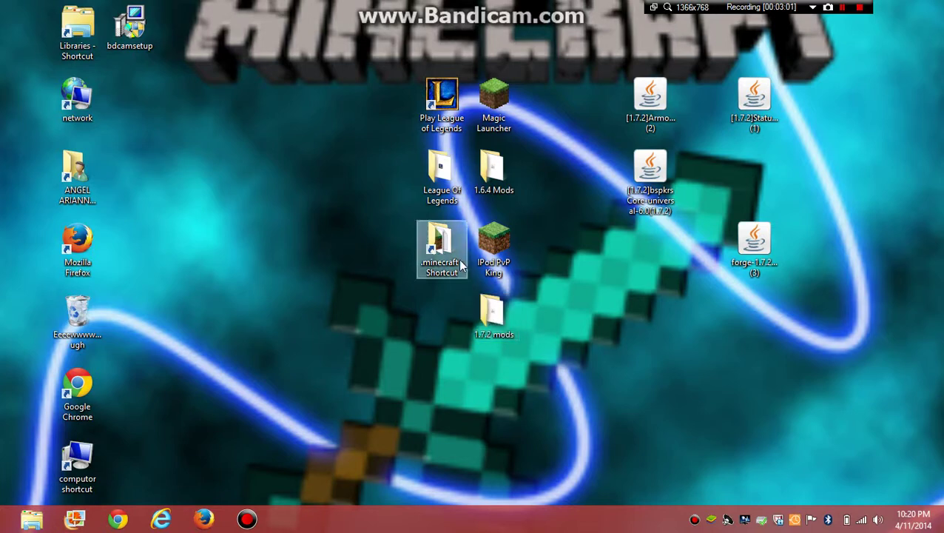
Move the bspkrsCore, ArmorStatusHUD and StatusEffectHUD jar files from the desktop into the .minecraft mods folder and close the window
double_click(452, 262)
scroll(440, 399, "down", 2)
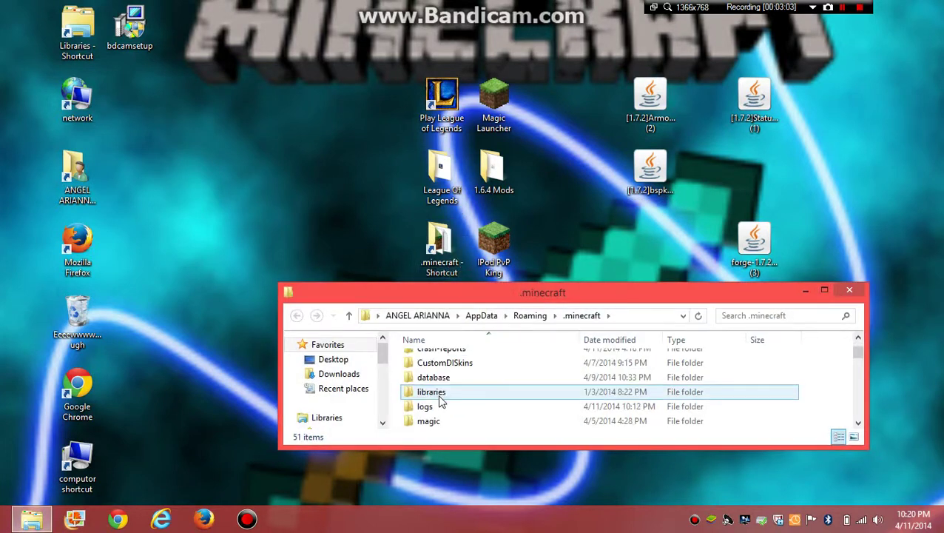
double_click(427, 392)
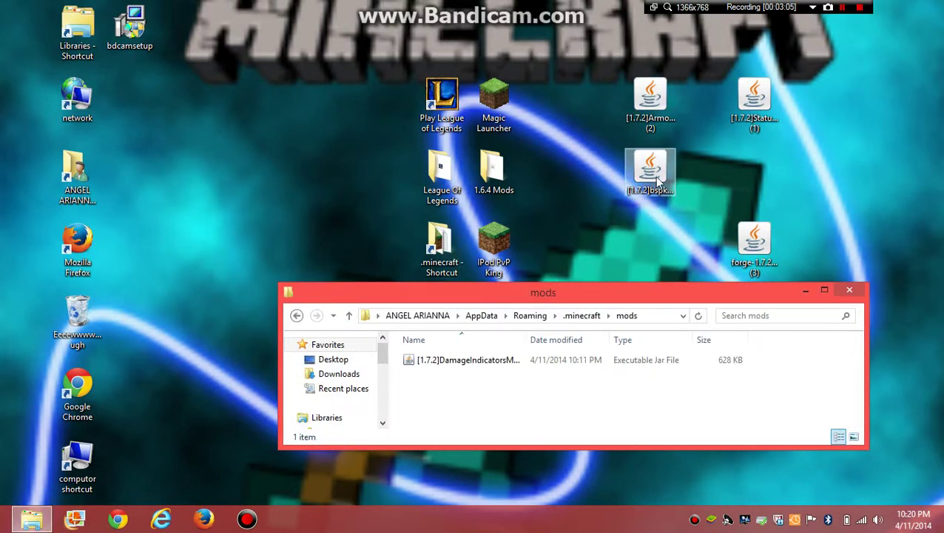
left_click_drag(650, 172, 474, 403)
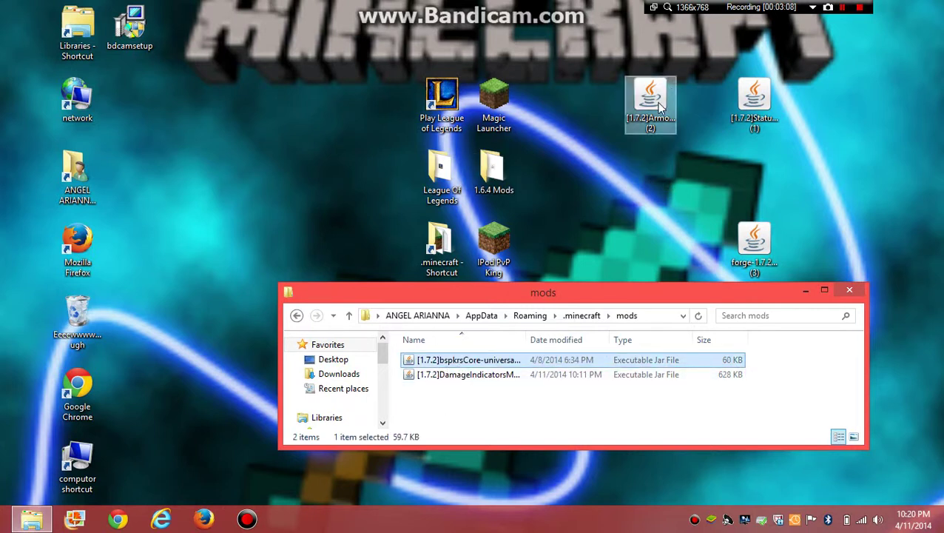
left_click_drag(661, 106, 484, 401)
left_click_drag(762, 118, 530, 431)
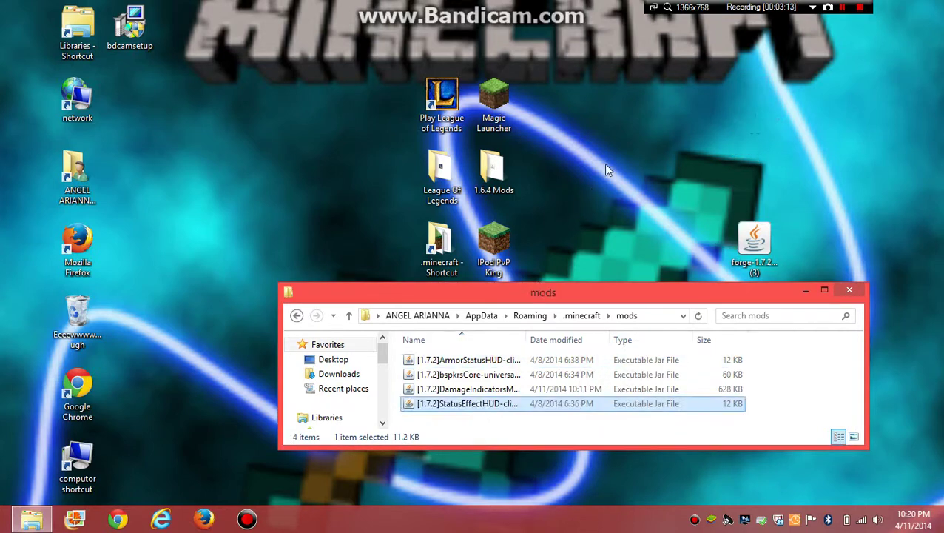
left_click(848, 289)
Open the Minecraft launcher, then run the desktop Forge 10.12.0.1057 installer with the Install client option
double_click(500, 252)
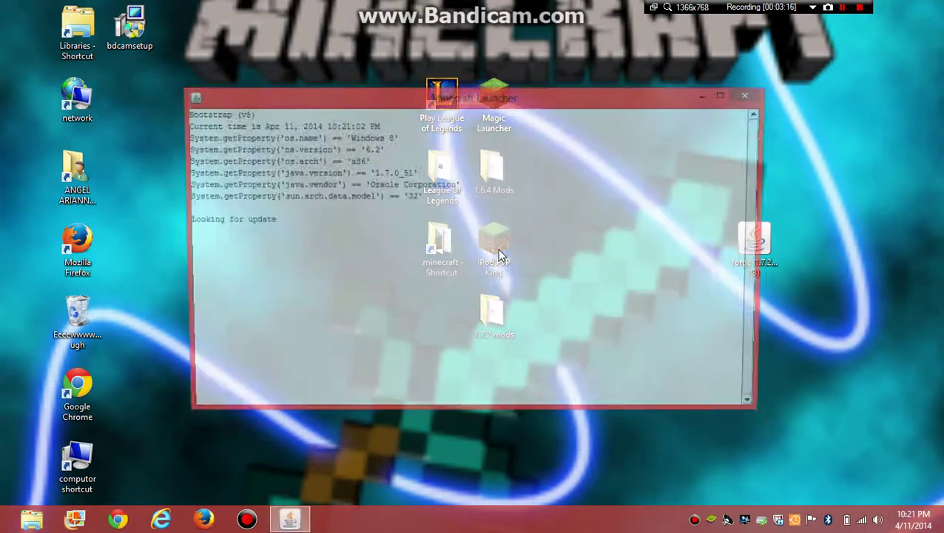
left_click_drag(576, 108, 451, 119)
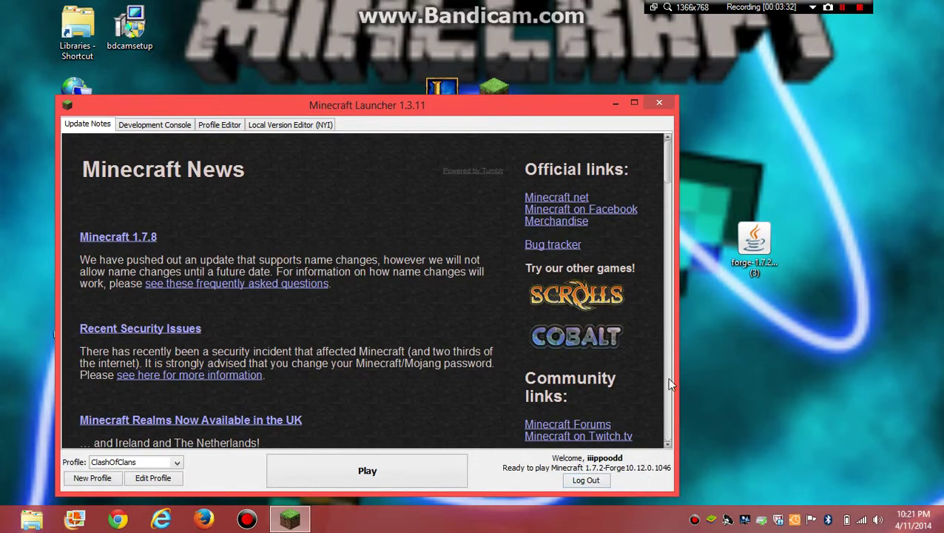
double_click(765, 255)
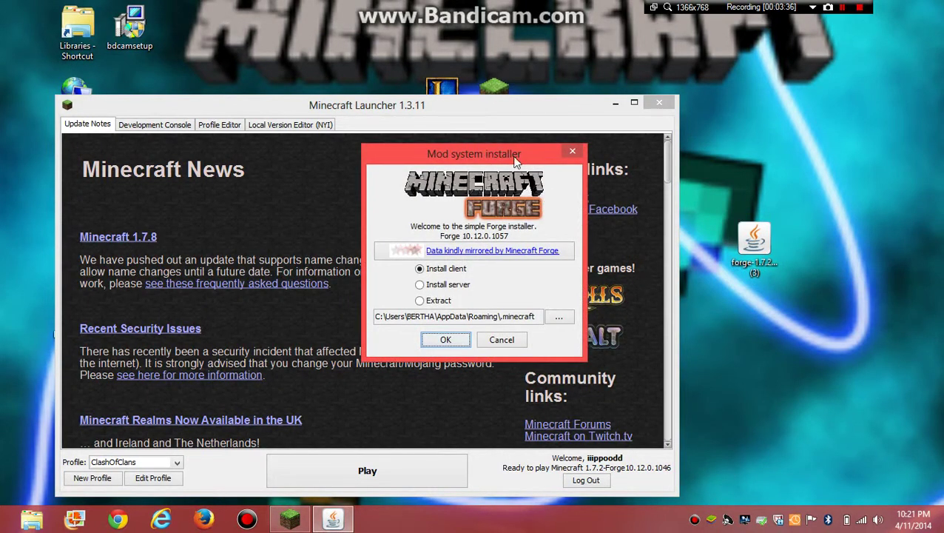
left_click_drag(516, 162, 887, 152)
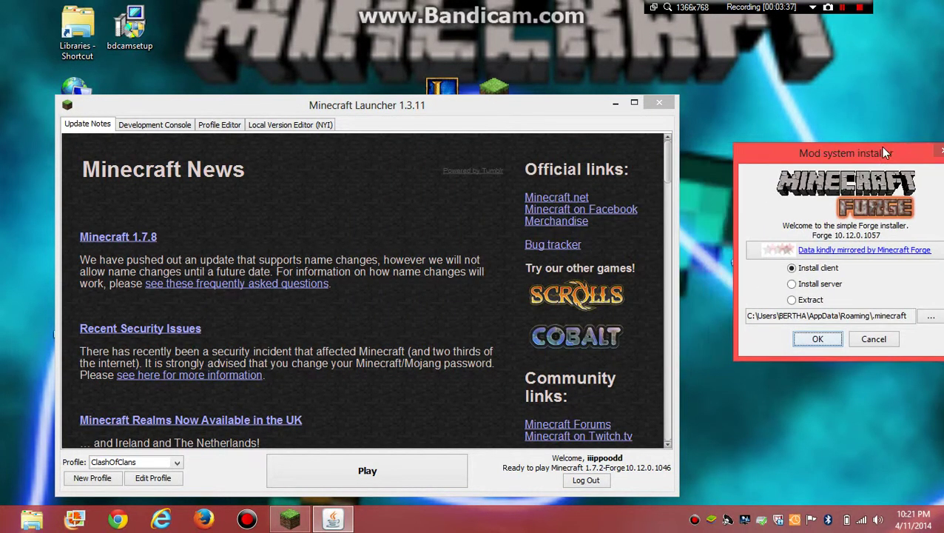
left_click(817, 339)
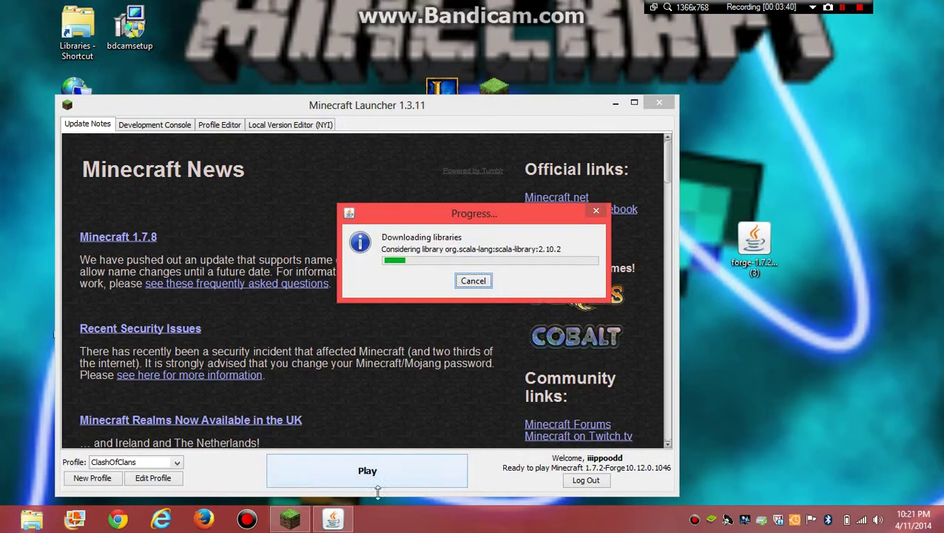
Start Minecraft with the ClashOfClans profile, dismiss the Forge installer message, cancel the paused McAfee scan, and maximize the game window
left_click(379, 478)
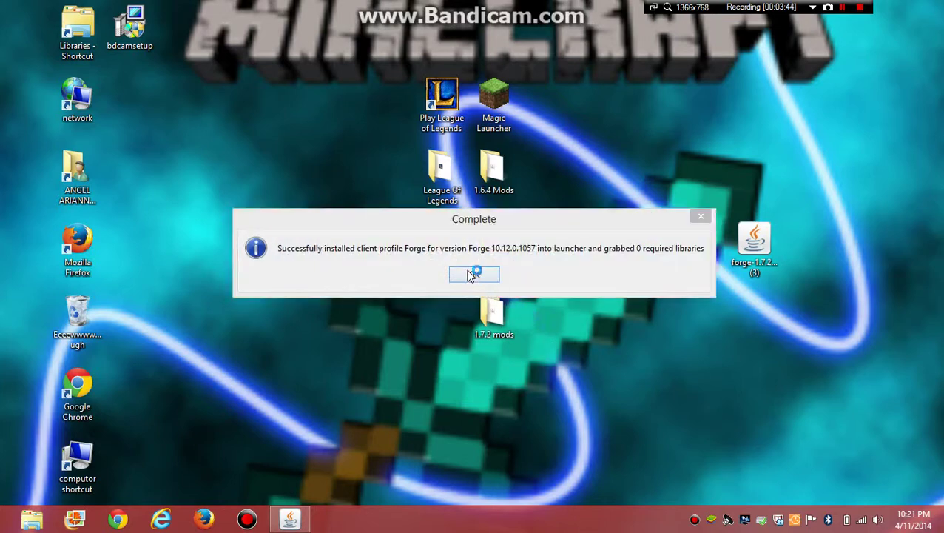
left_click(472, 274)
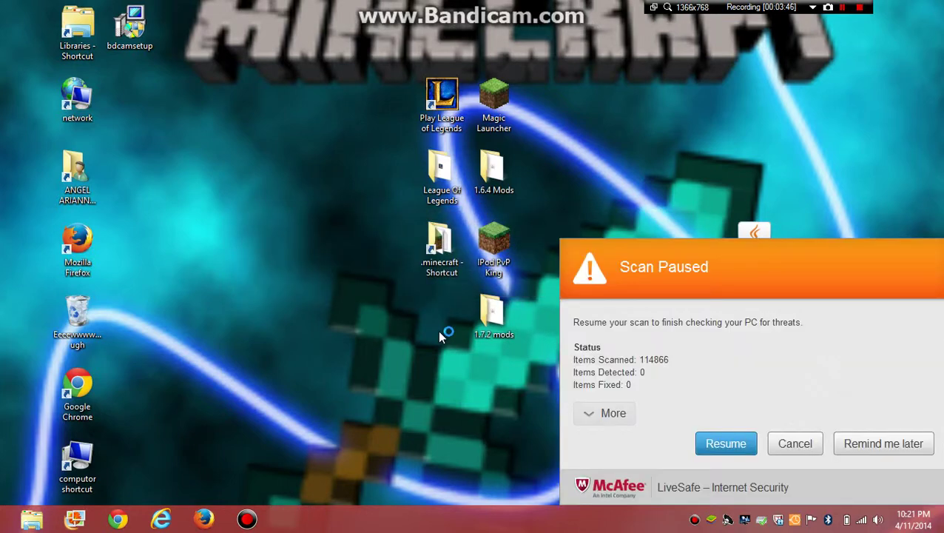
left_click(795, 444)
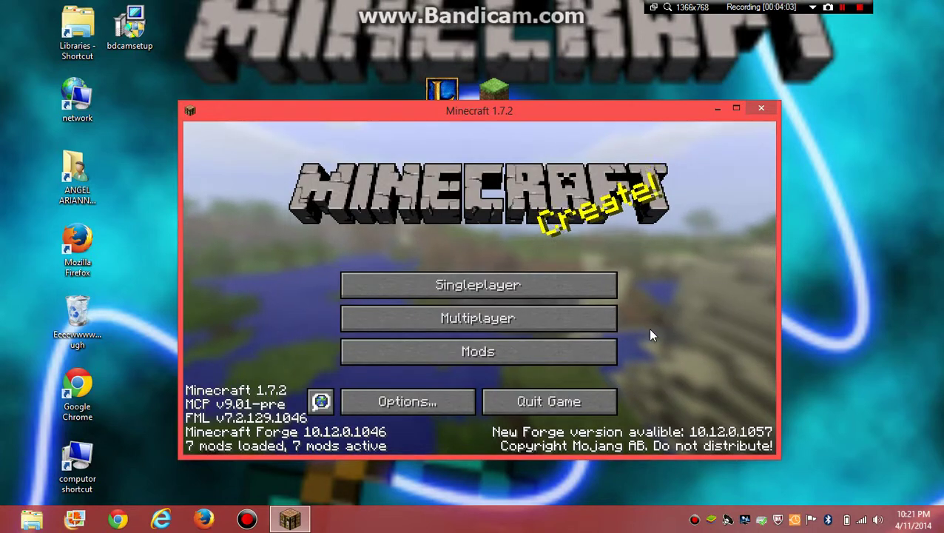
left_click(735, 109)
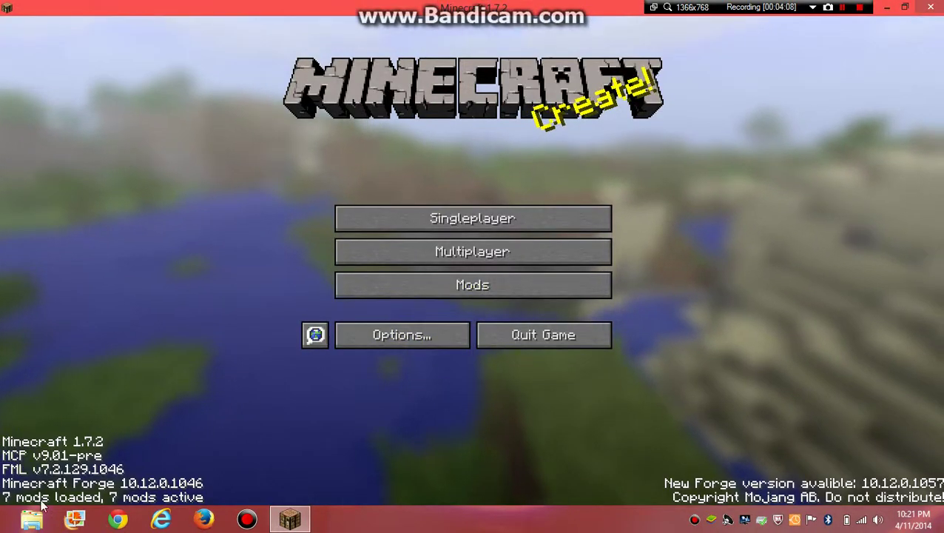
Check the Mod List entries for ArmorStatusHUD, Damage Indicators, StatusEffectHUD and bspkrsCore, and return to the main menu
left_click(421, 287)
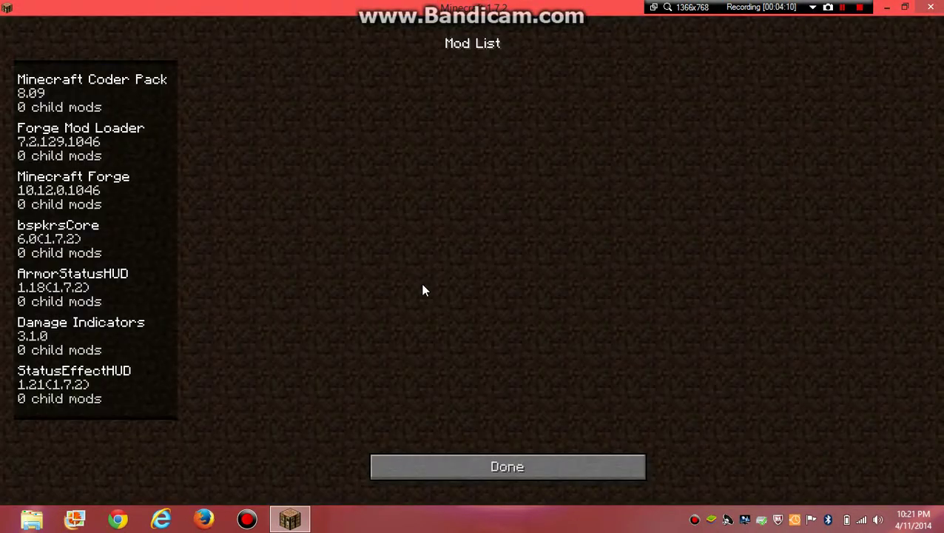
left_click(34, 290)
left_click(65, 337)
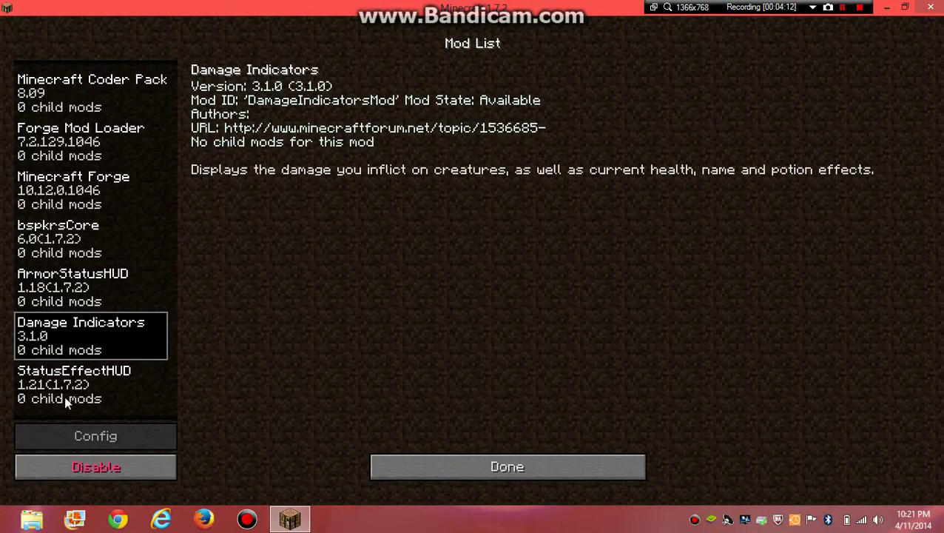
left_click(79, 384)
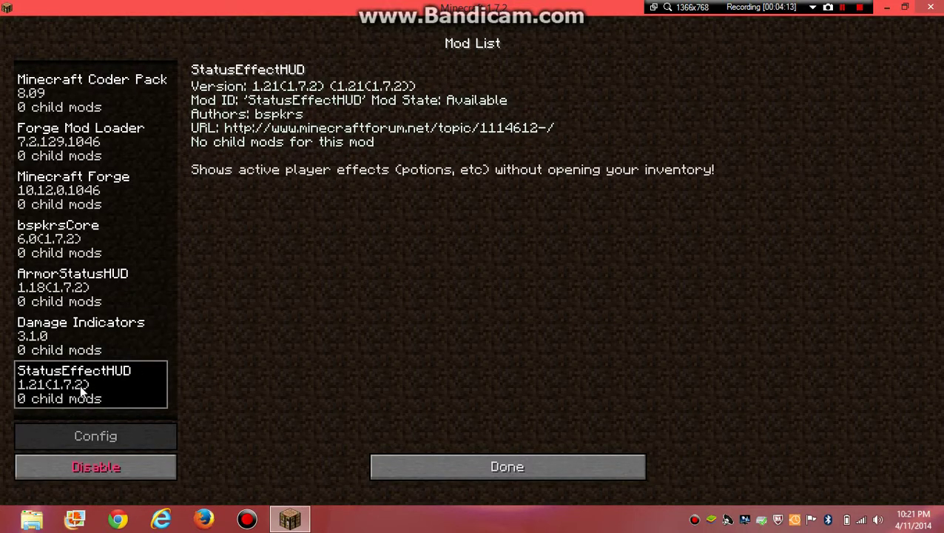
left_click(68, 235)
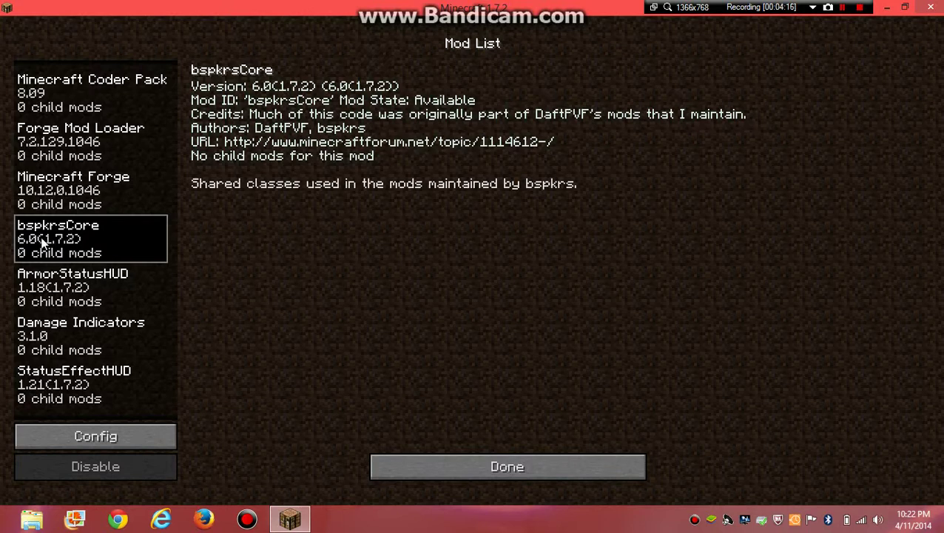
left_click(413, 474)
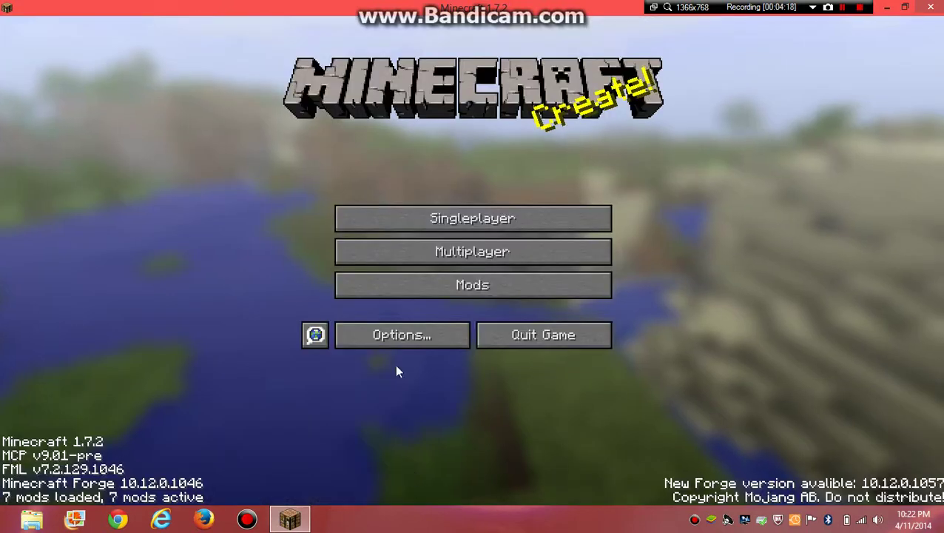
Join the NoZenNetwork server from the multiplayer server list
left_click(436, 259)
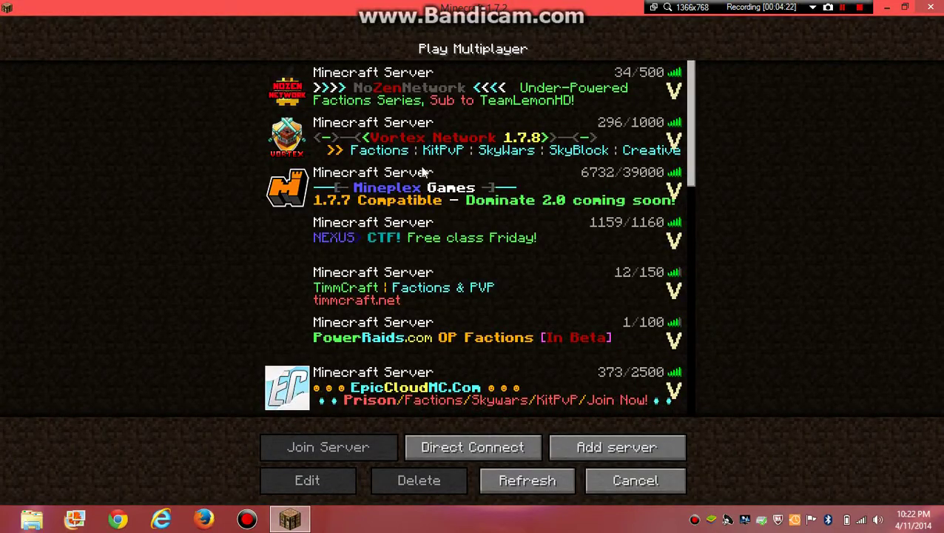
left_click(551, 109)
double_click(551, 109)
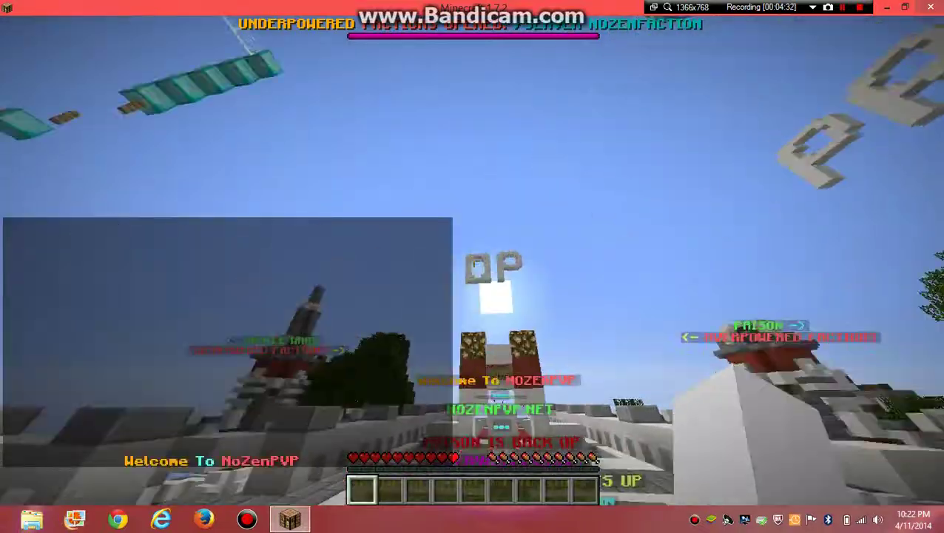
Walk through the server hub to the OP Factions portal, checking the player list on the way
key("w")
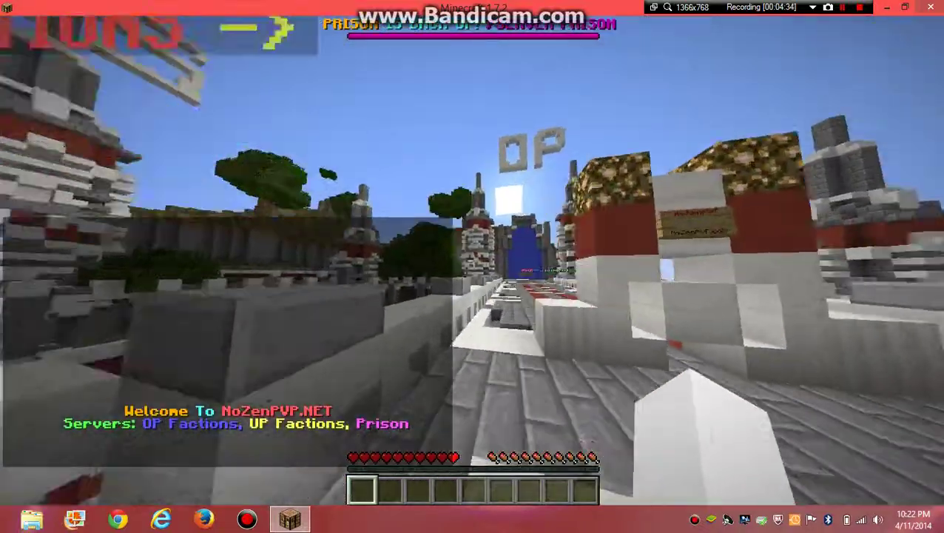
key("Tab")
key("w")
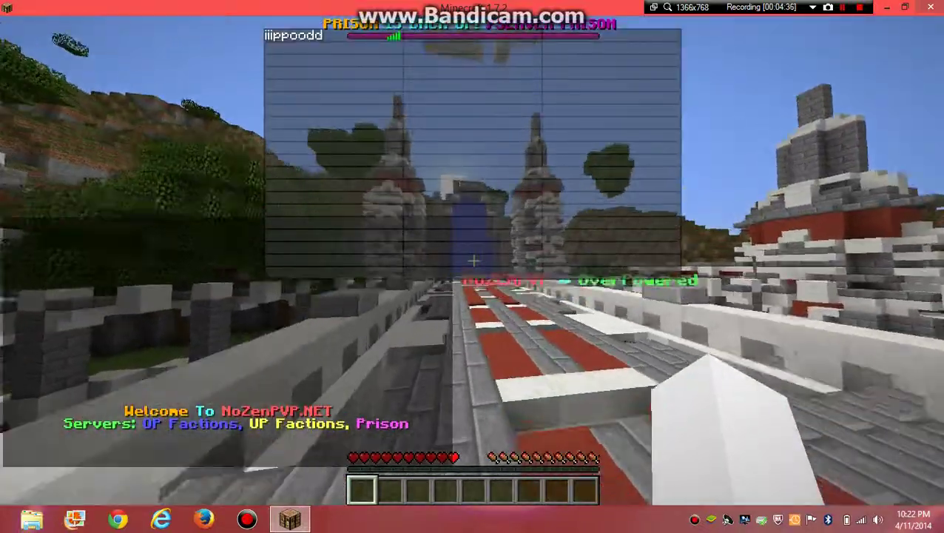
key("w")
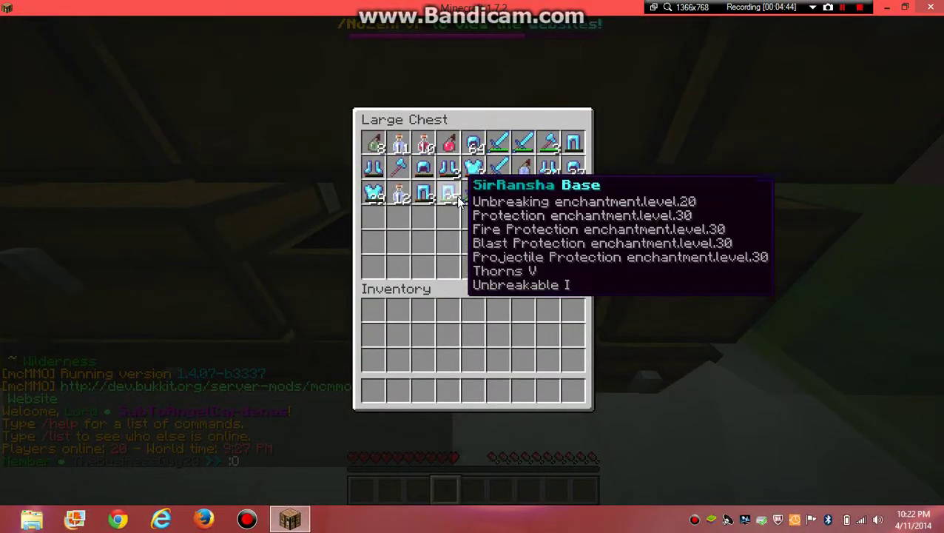
Take diamond leggings, chestplate, boots, a helmet, a sword and two stacks of potions from the large chest
left_click(459, 197, "shift")
left_click(469, 173, "shift")
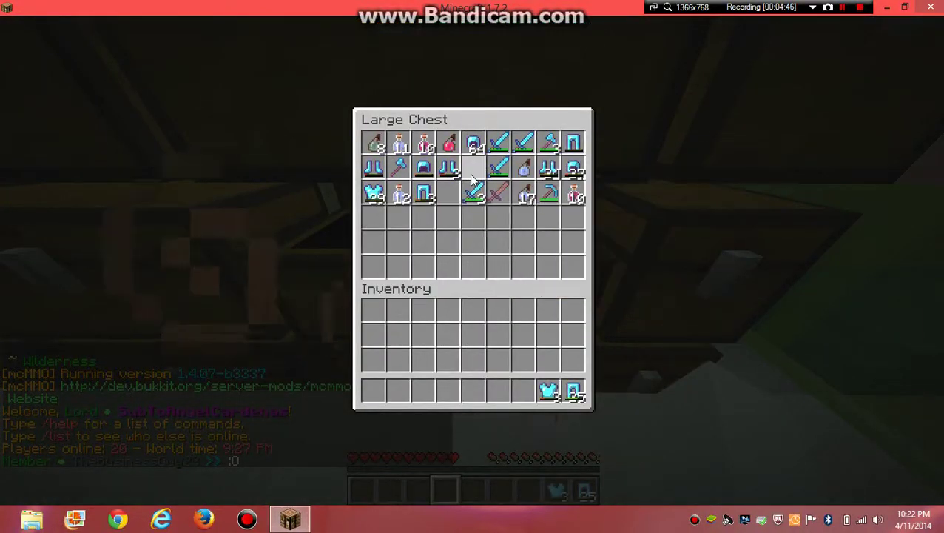
left_click(449, 168, "shift")
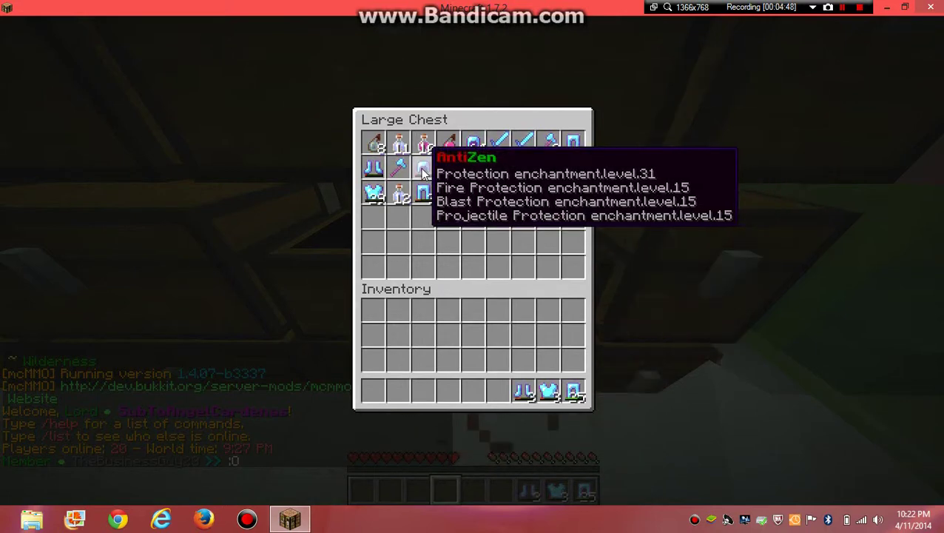
left_click(424, 172, "shift")
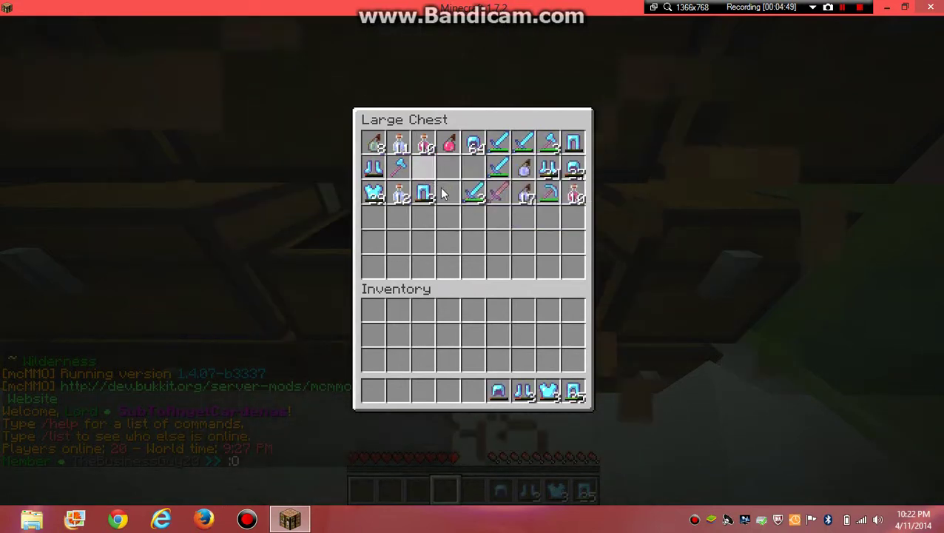
left_click(501, 175, "shift")
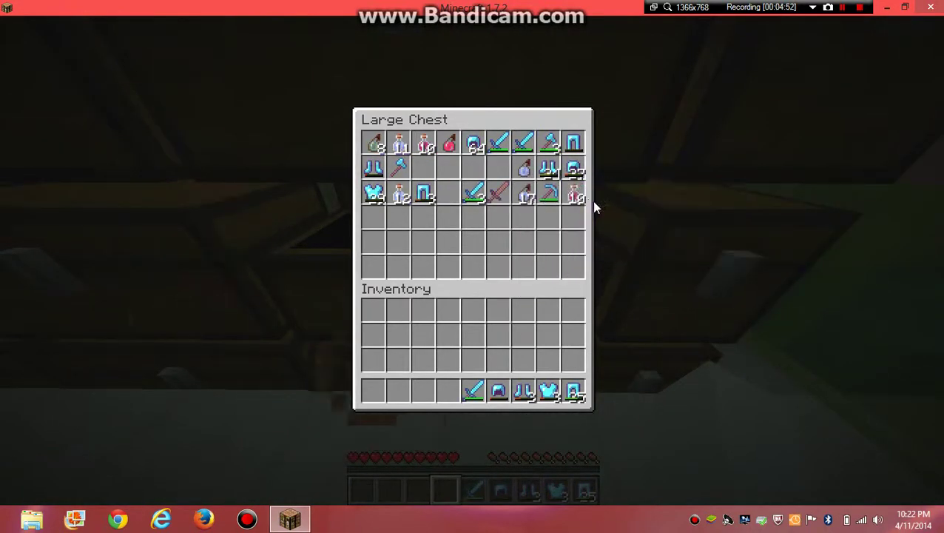
left_click(579, 198, "shift")
left_click(526, 196, "shift")
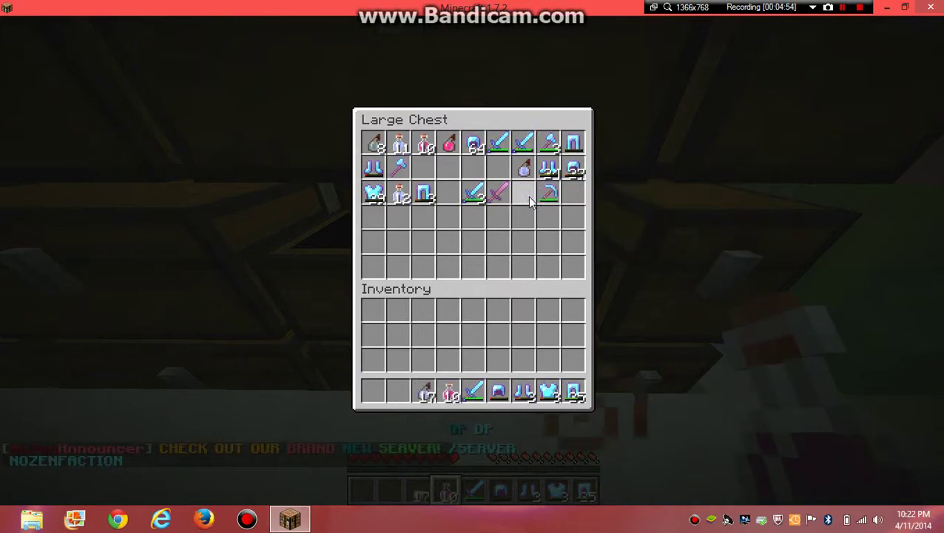
Close the chest and equip the diamond helmet, boots, chestplate and leggings from the hotbar
key("e")
key("6")
right_click(474, 261)
key("7")
right_click(474, 261)
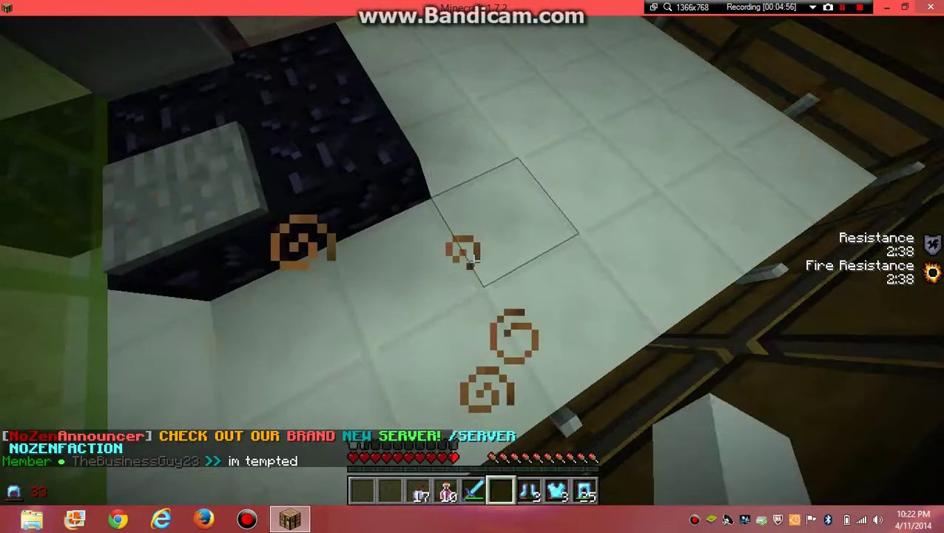
key("8")
right_click(473, 261)
key("9")
right_click(473, 260)
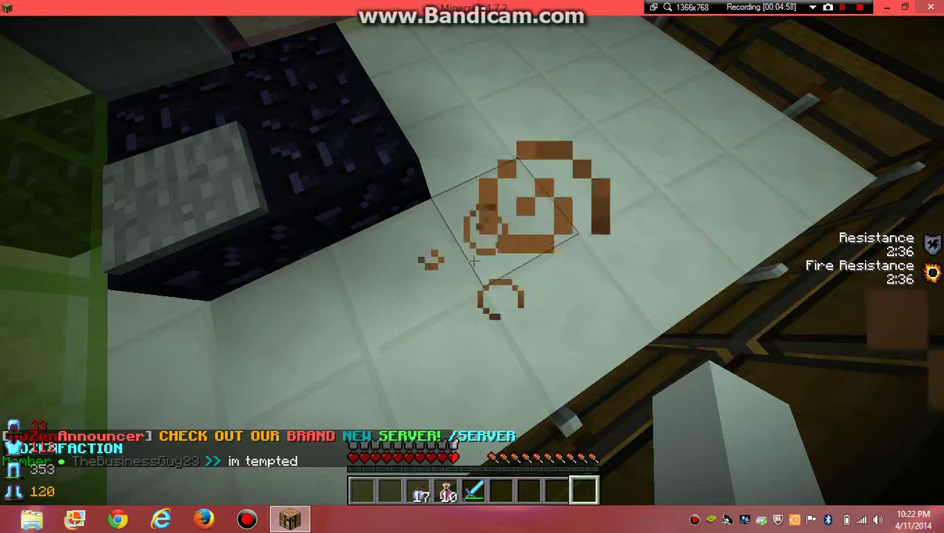
Send the arrow "<--" in the server chat to point at the armor status display
key("t")
key("Escape")
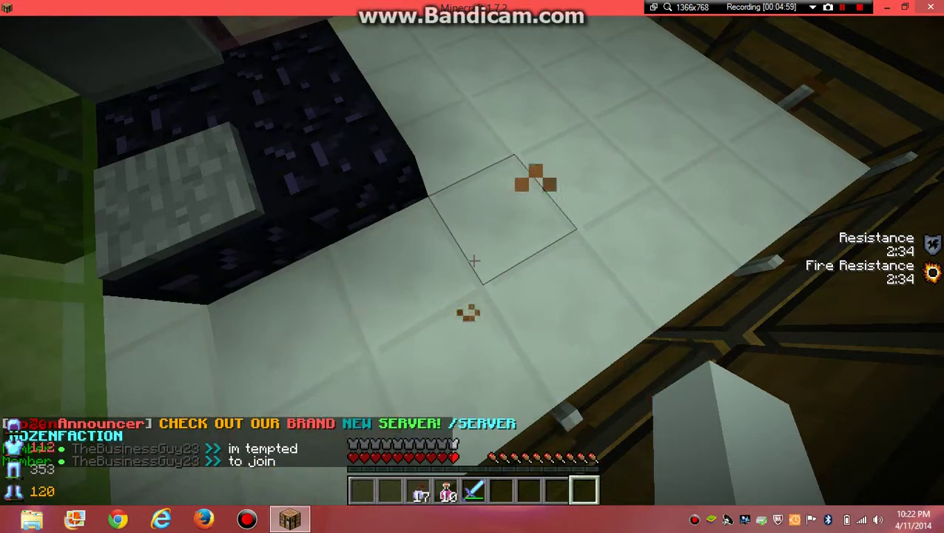
key("t")
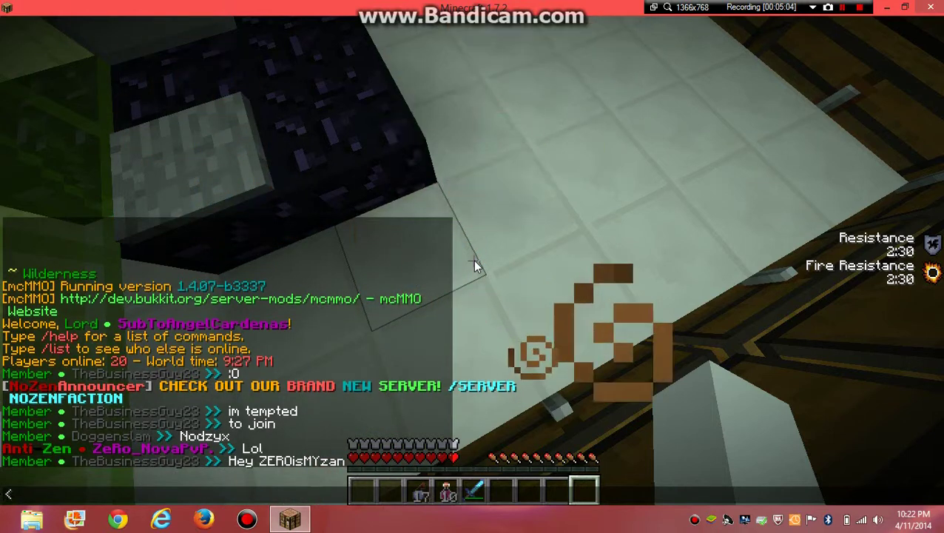
type("<---")
key("Return")
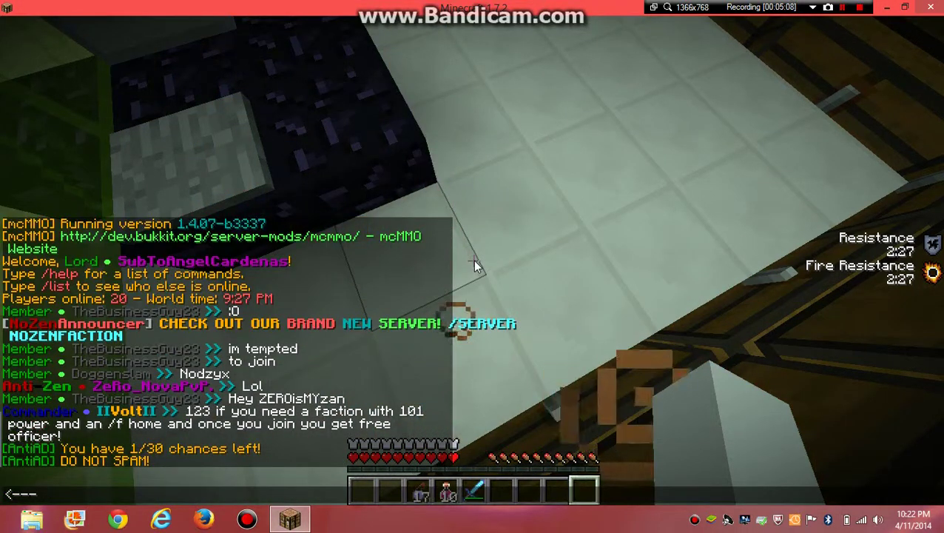
key("Return")
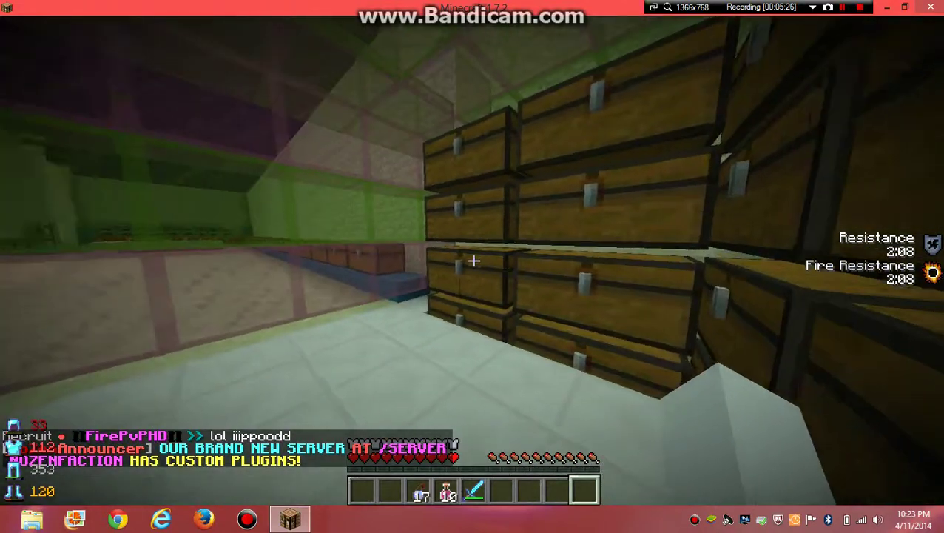
Throw a Speed II splash potion at the floor and drink a Strength II potion
scroll(474, 261, "up", 5)
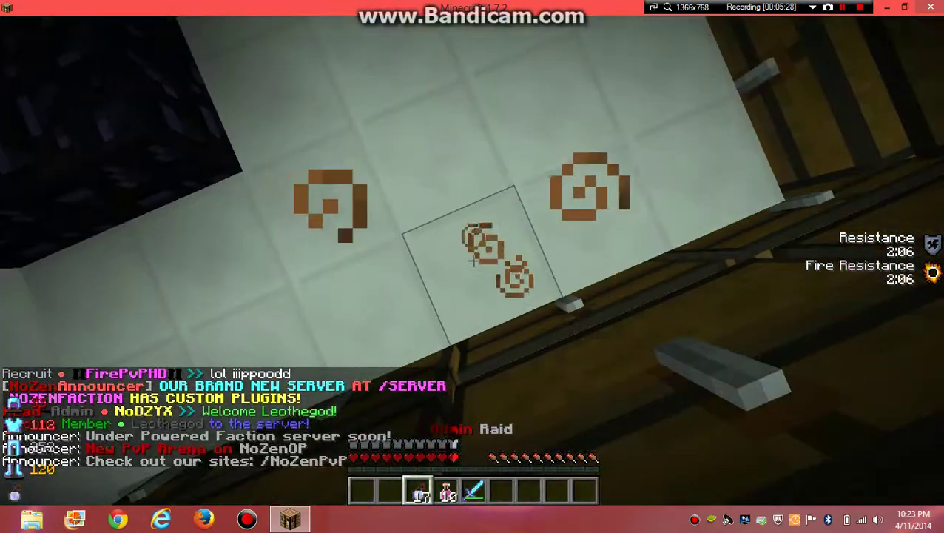
right_click(474, 260)
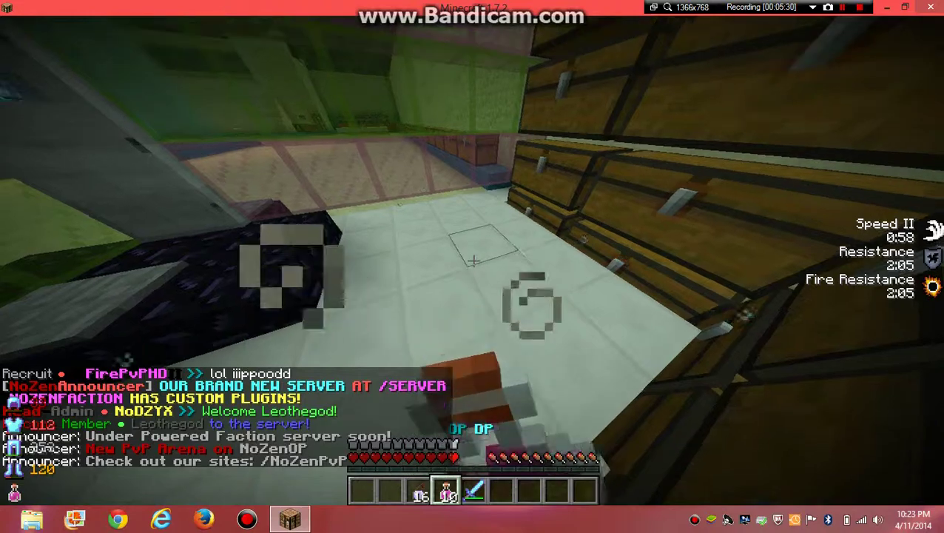
right_click(474, 261)
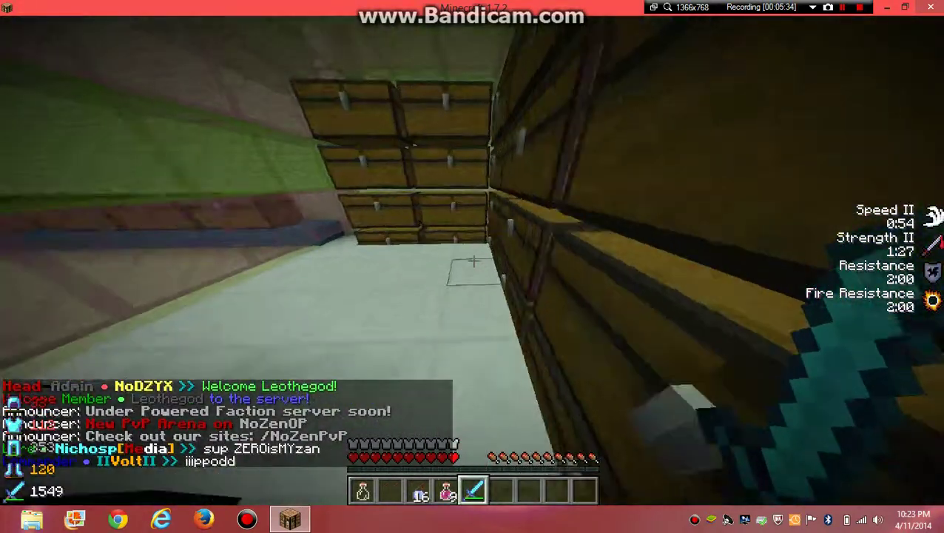
Send the messages "hey" and "recording" in the server chat
key("Tab")
type("t")
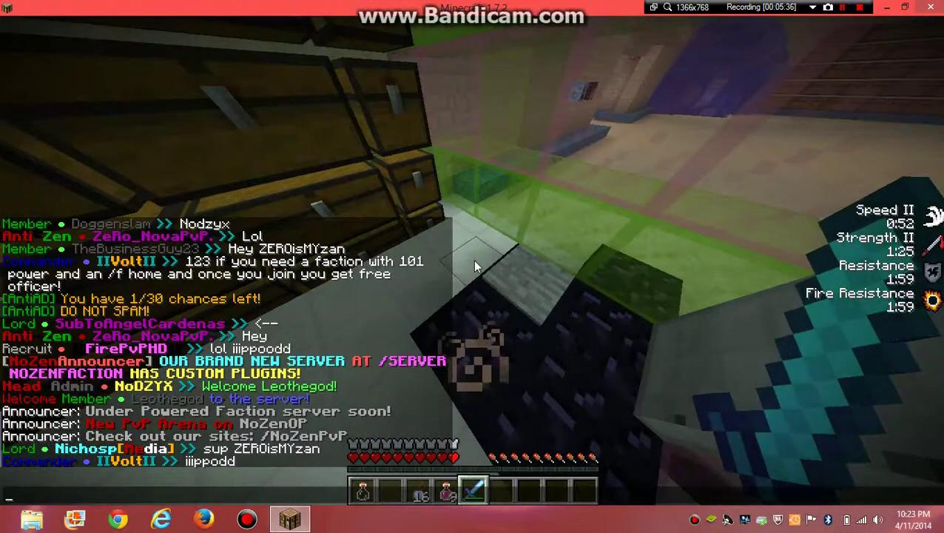
type("hey")
key("Return")
type("t")
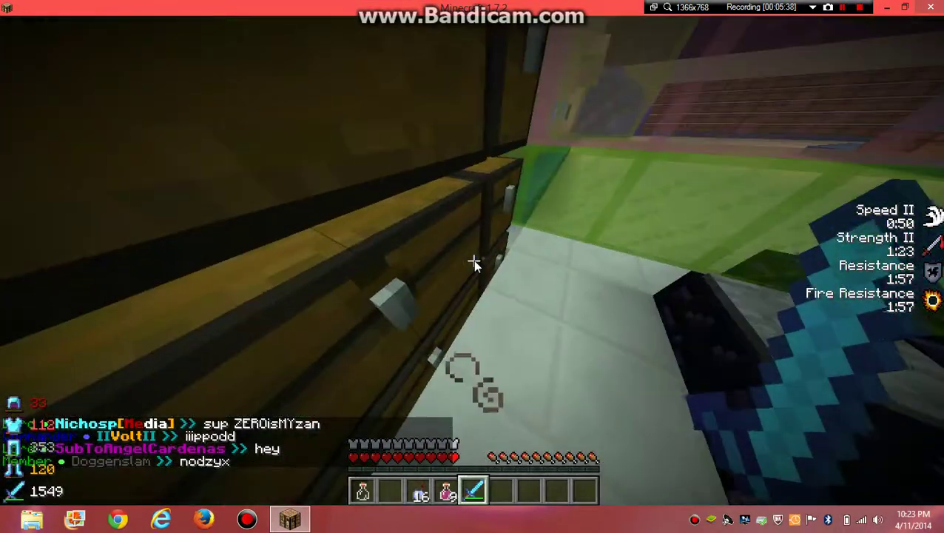
type("recording")
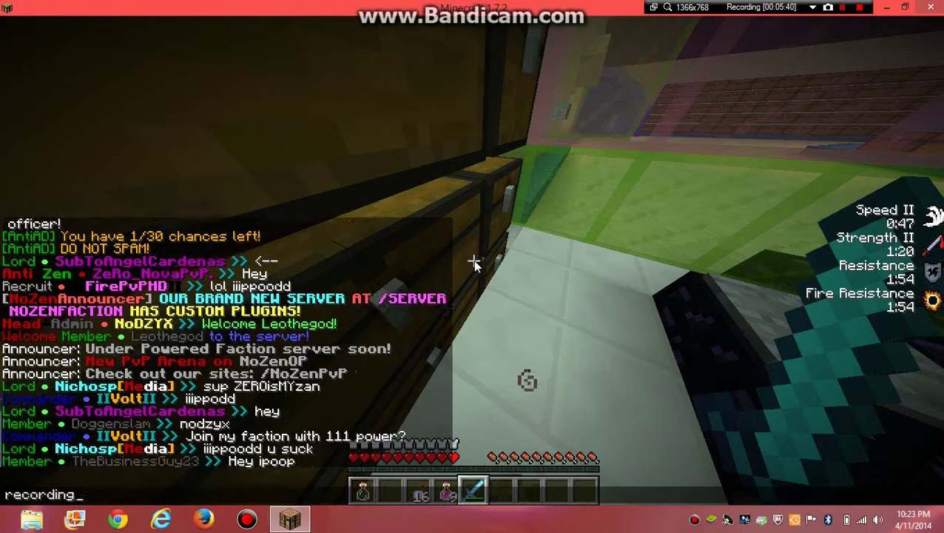
key("Return")
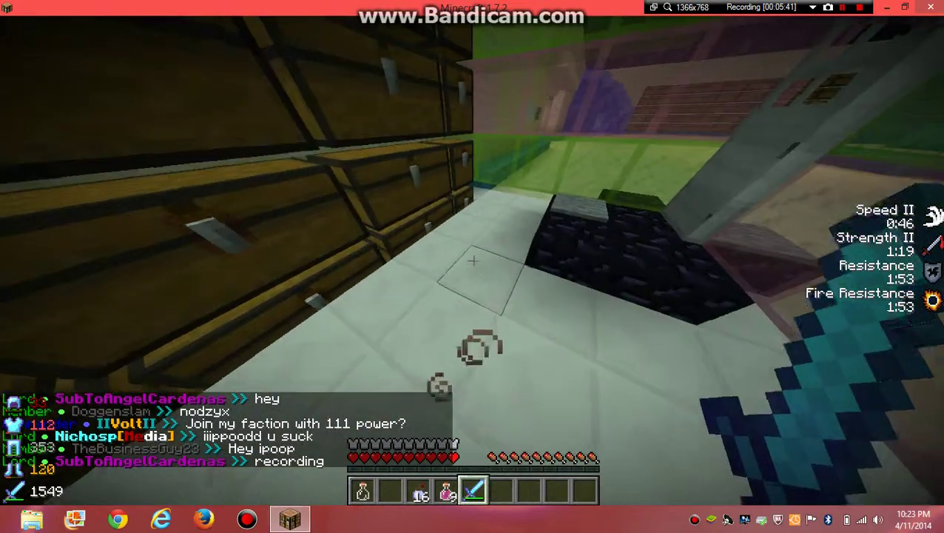